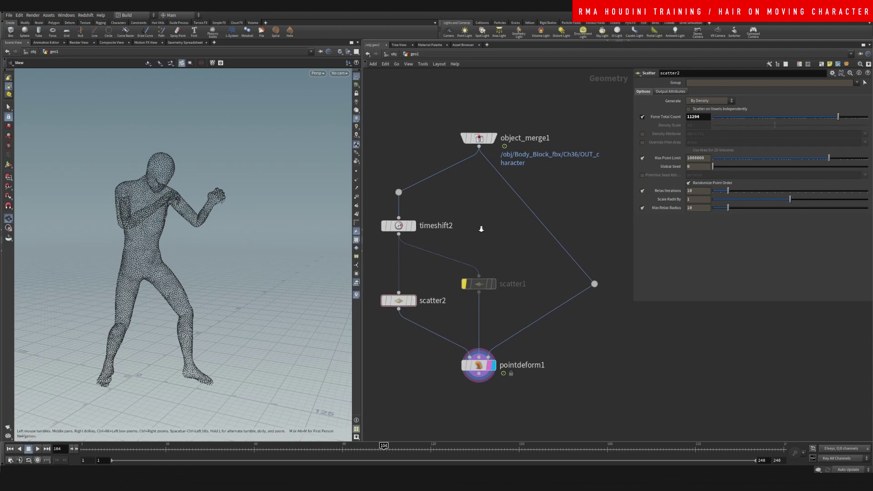
Import the Filmbox FBX file "Jumping Down.fbx" into the scene at the object level.
scroll(482, 229, down, 2)
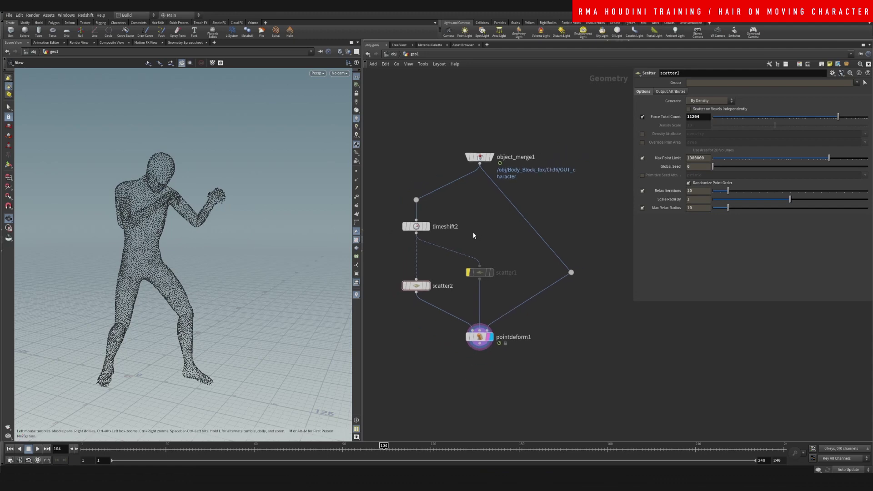
click(393, 55)
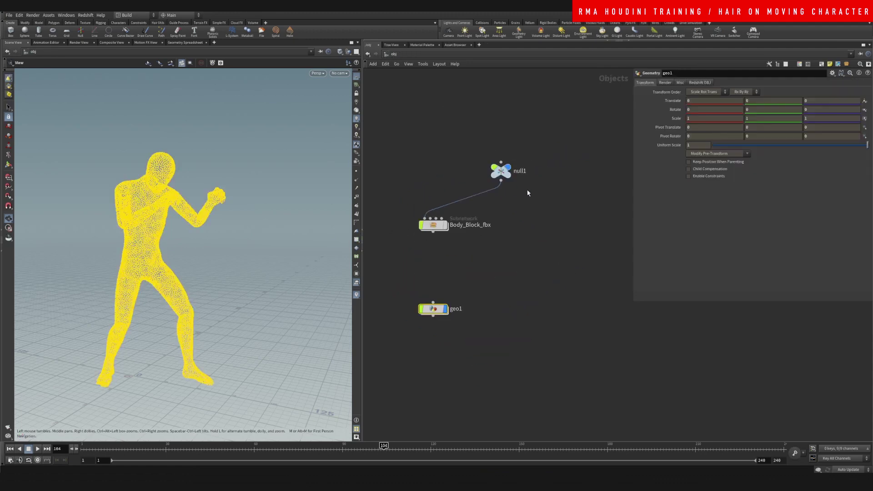
drag(460, 163, 460, 163)
click(10, 16)
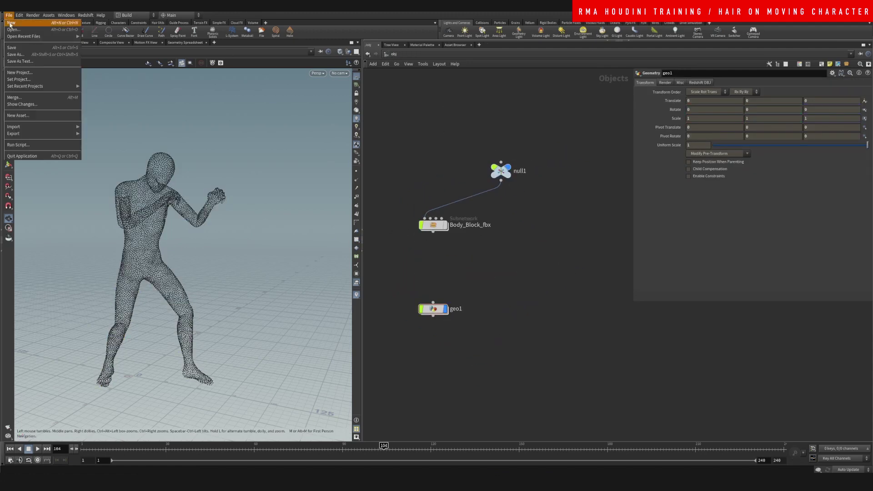
mouse_move(27, 130)
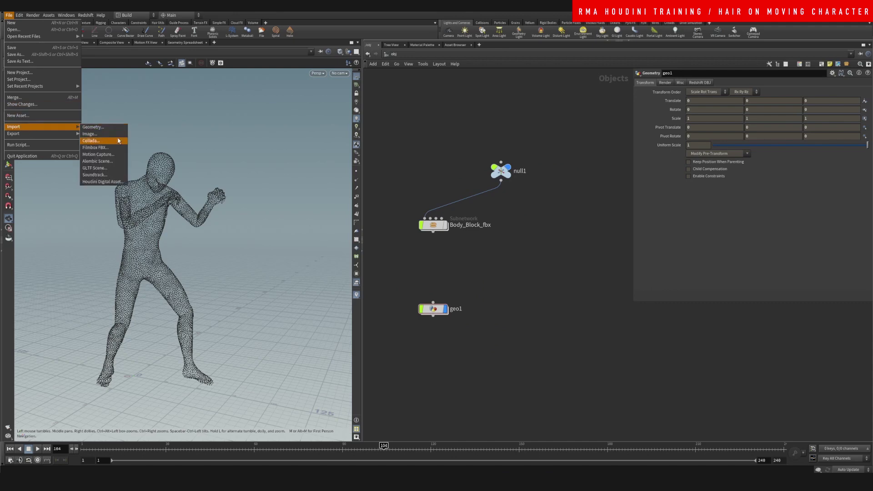
click(111, 148)
click(169, 20)
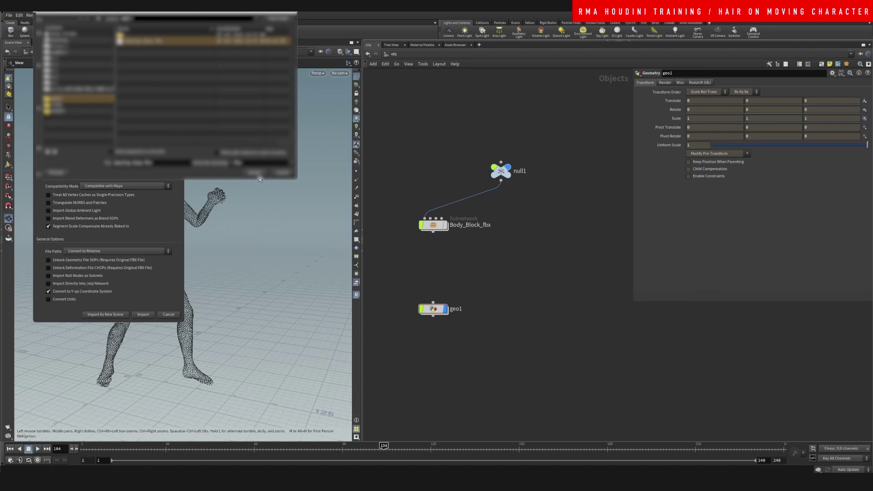
click(258, 174)
click(142, 315)
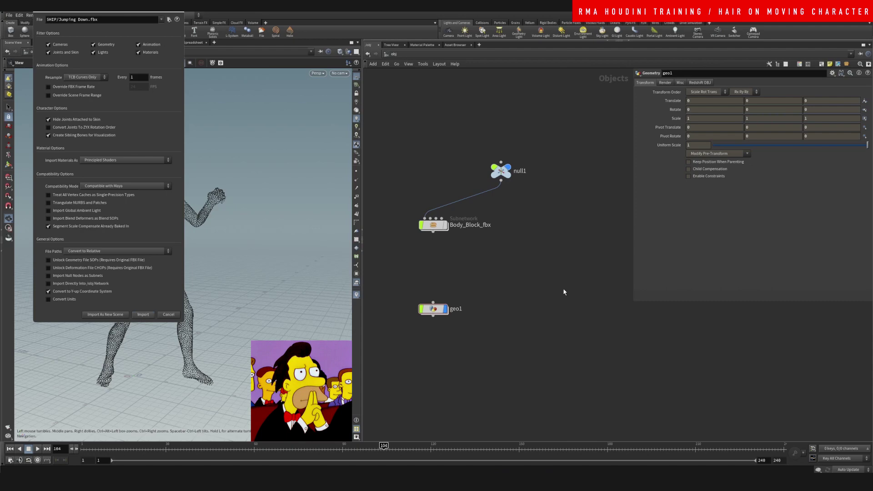
key(Return)
Parent the Jumping_Down_fbx subnetwork to null1 and place it beside Body_Block_fbx.
click(490, 215)
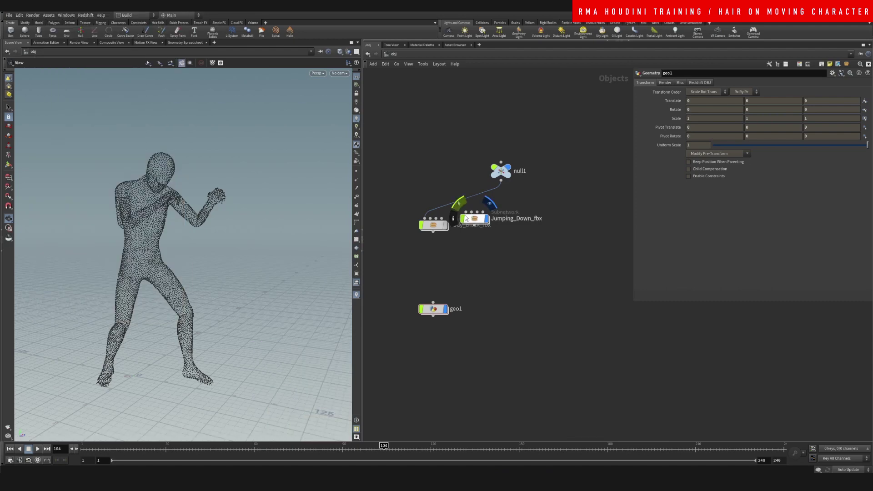
click(501, 182)
click(466, 212)
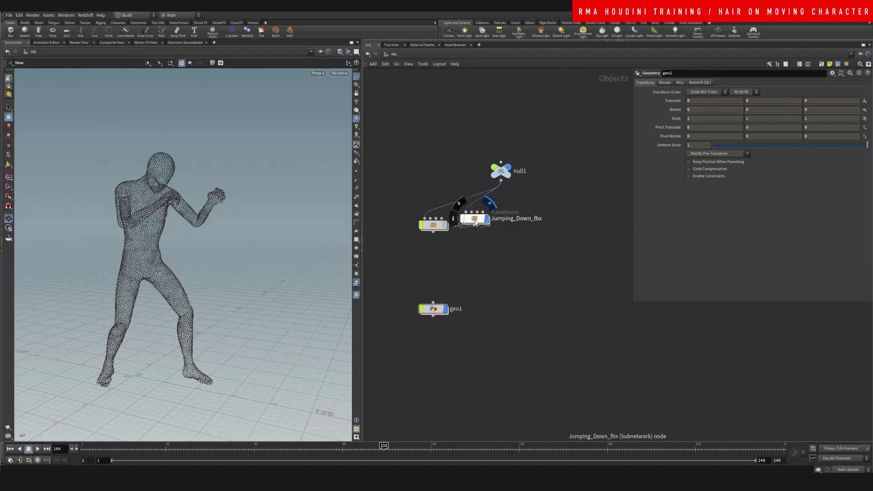
drag(474, 219, 515, 226)
Add a Null inside the Ch36 geometry of Jumping_Down_fbx and connect the output of Ch36_deform to it.
double_click(516, 227)
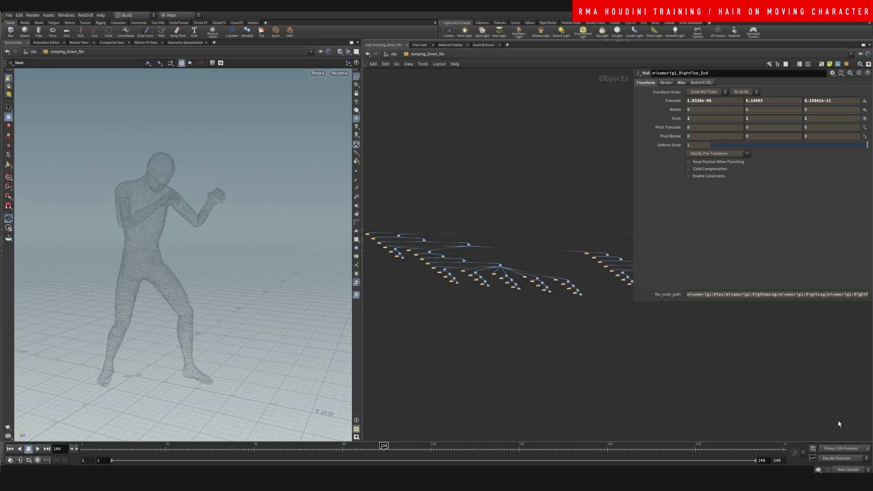
middle_drag(672, 354, 550, 316)
scroll(596, 251, up, 8)
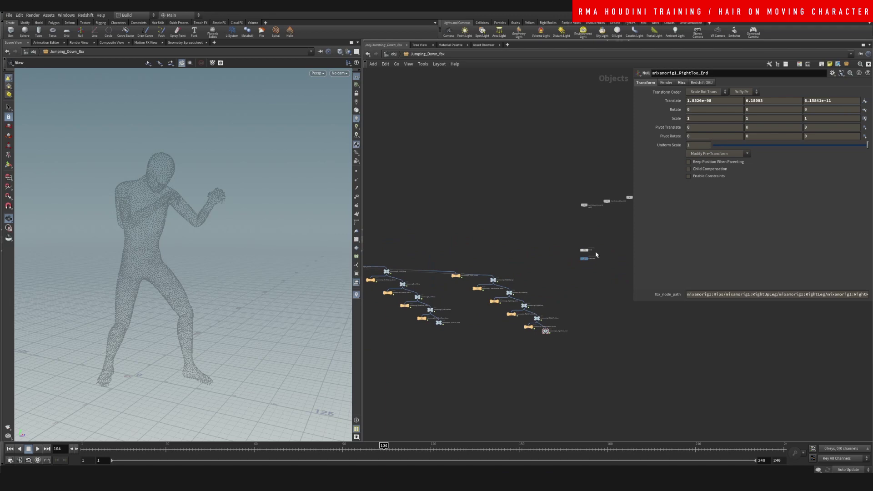
click(529, 263)
double_click(529, 262)
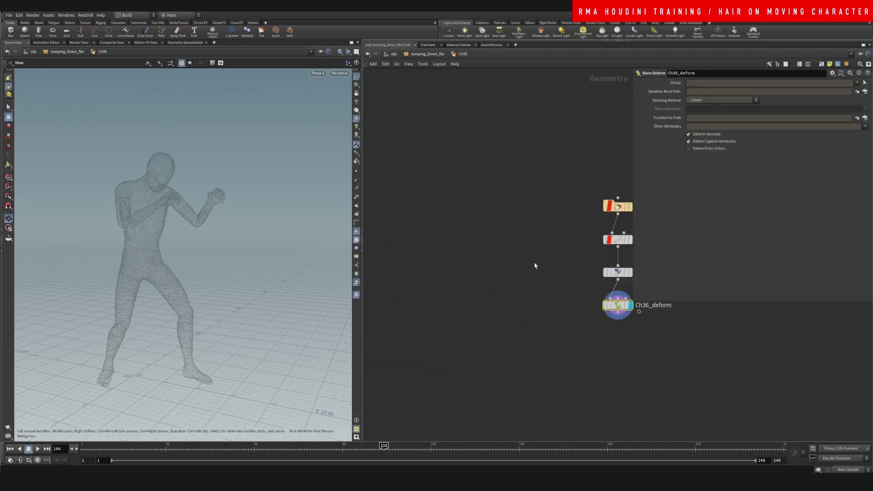
key(Tab)
text(null)
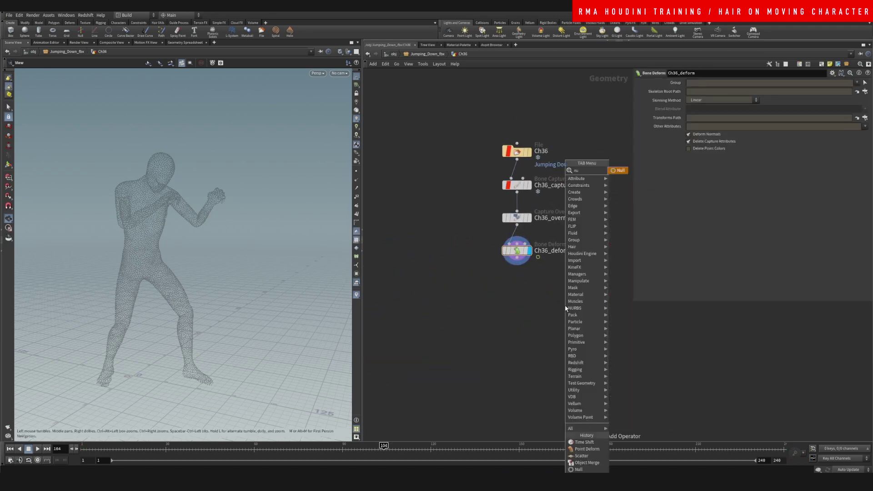
key(Return)
click(565, 305)
click(517, 258)
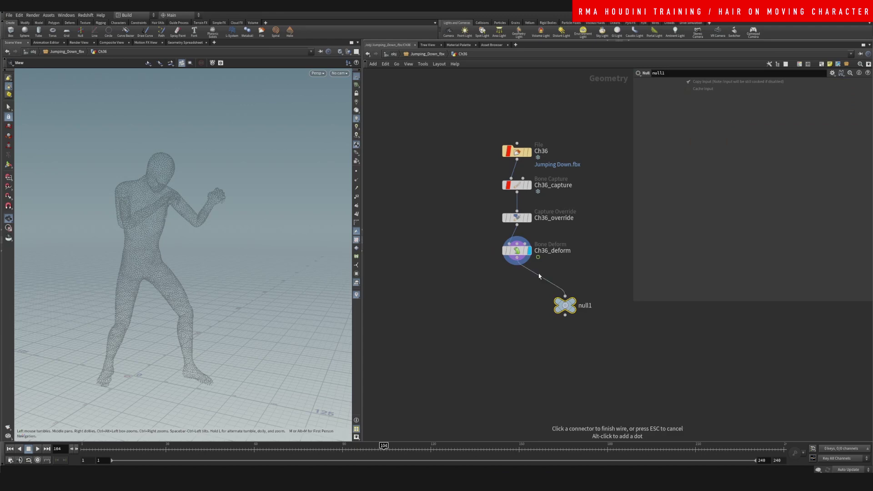
click(565, 297)
Rename the new null below Ch36_deform to OUT_geo.
click(587, 306)
drag(604, 306, 462, 282)
text(OUT_g)
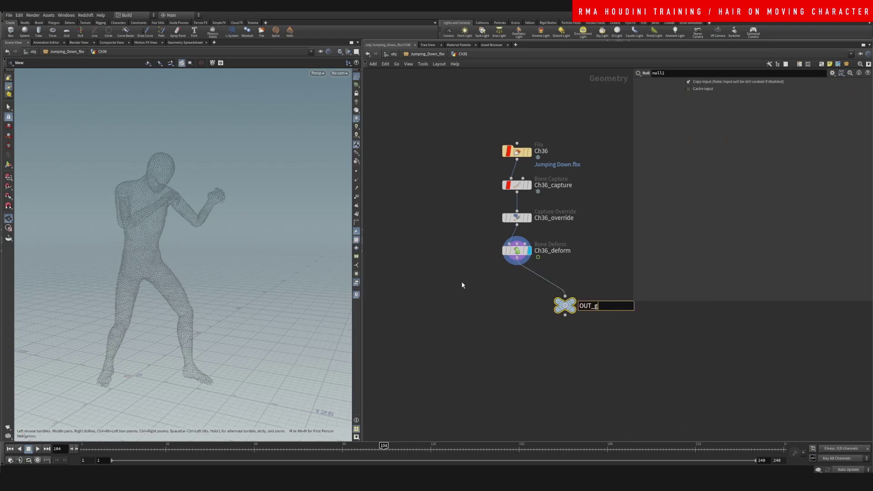
text(eo)
key(Return)
Return to the object level and delete the old Body_Block_fbx subnetwork.
key(u)
key(u)
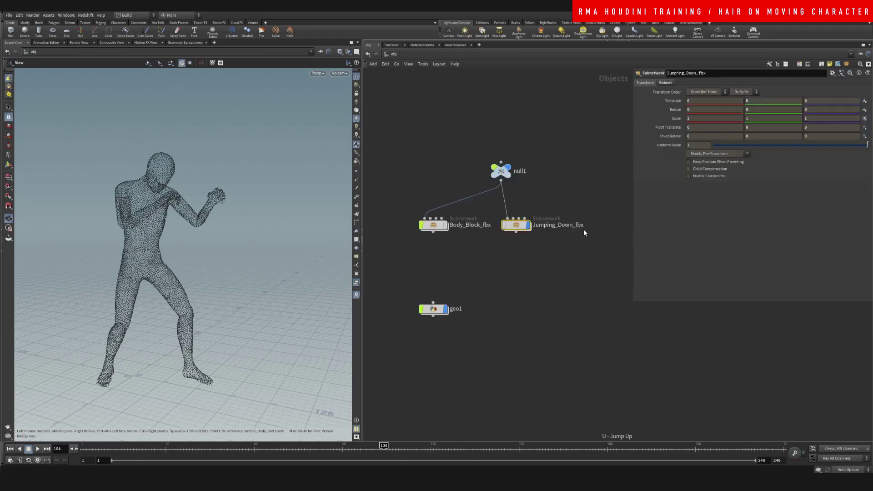
click(430, 248)
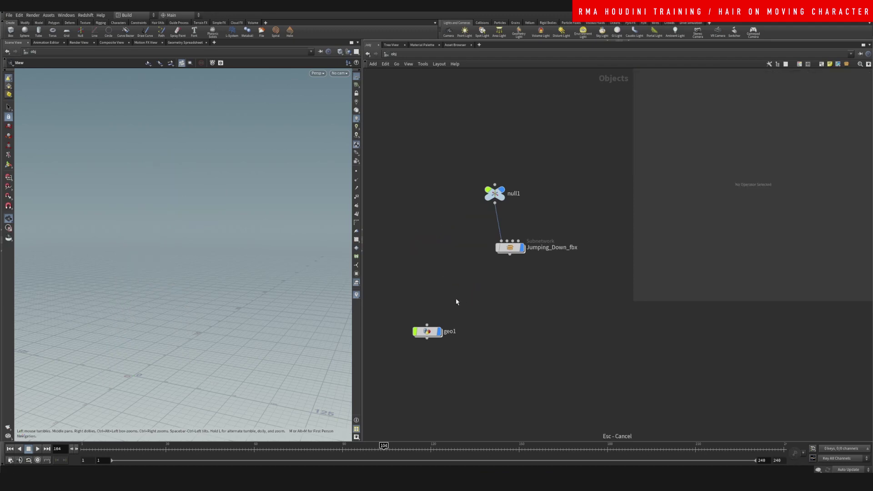
Set Object 1 of object_merge1 in geo1 to /obj/Jumping_Down_fbx/Ch36/OUT_geo.
double_click(428, 332)
middle_drag(518, 274, 519, 311)
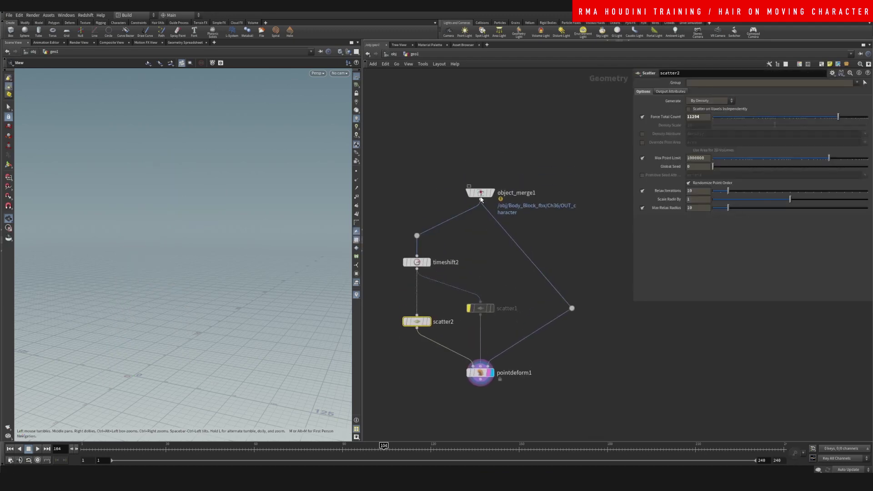
click(480, 194)
click(861, 100)
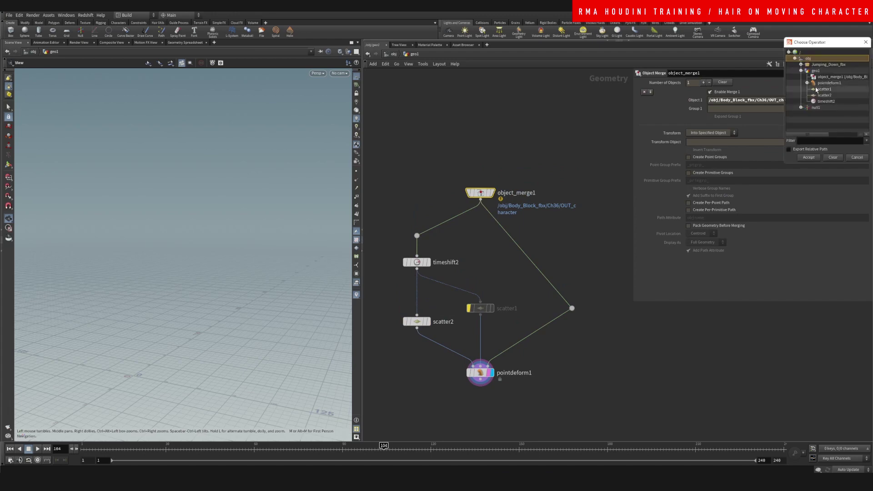
click(807, 71)
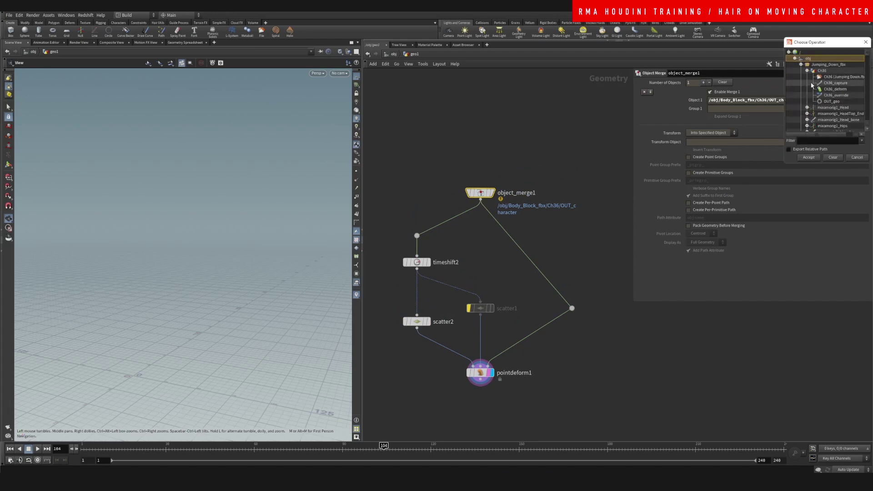
click(833, 102)
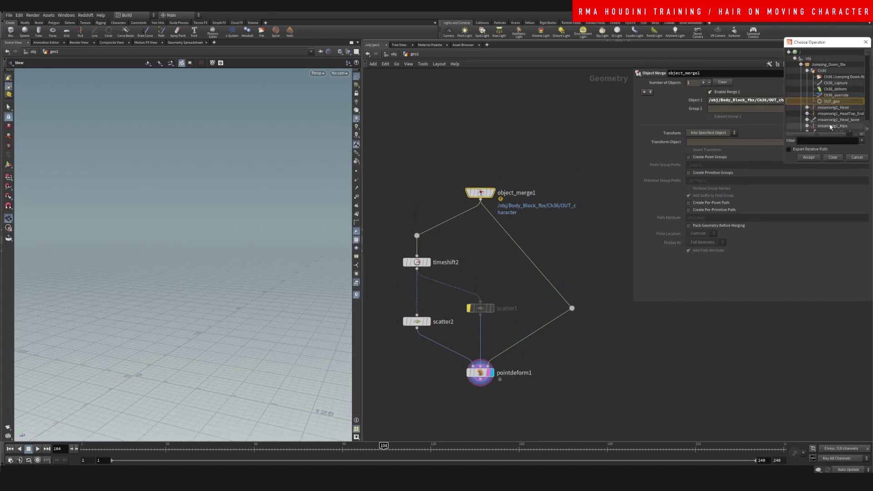
click(809, 157)
Display object_merge1, frame the merged character in the viewport and scrub the animation to frame 77.
middle_drag(549, 248, 572, 226)
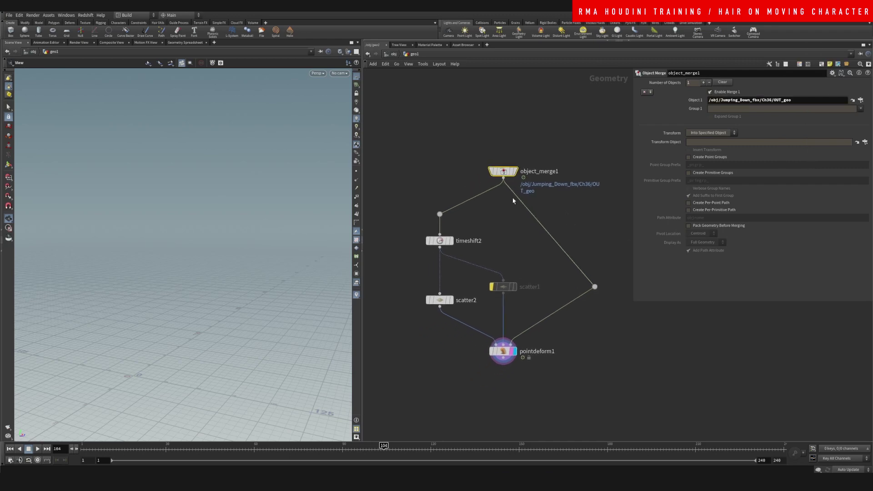
click(524, 164)
key(f)
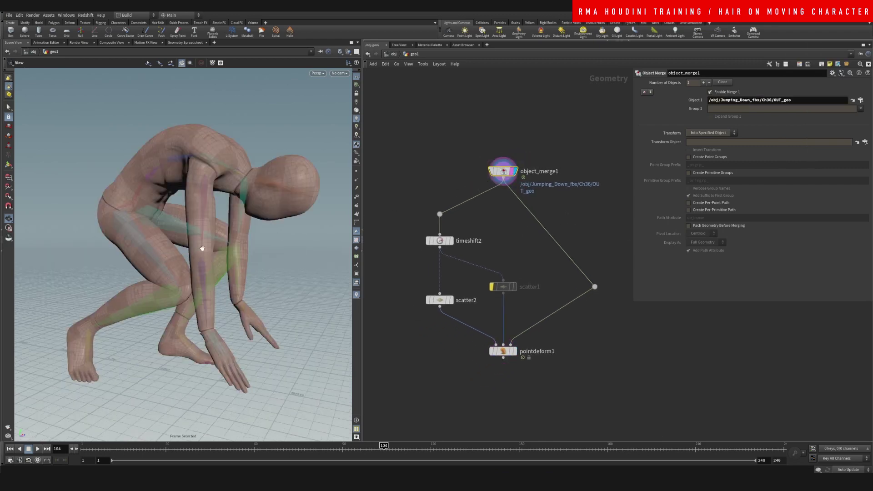
right_drag(243, 218, 191, 250)
middle_drag(216, 219, 199, 257)
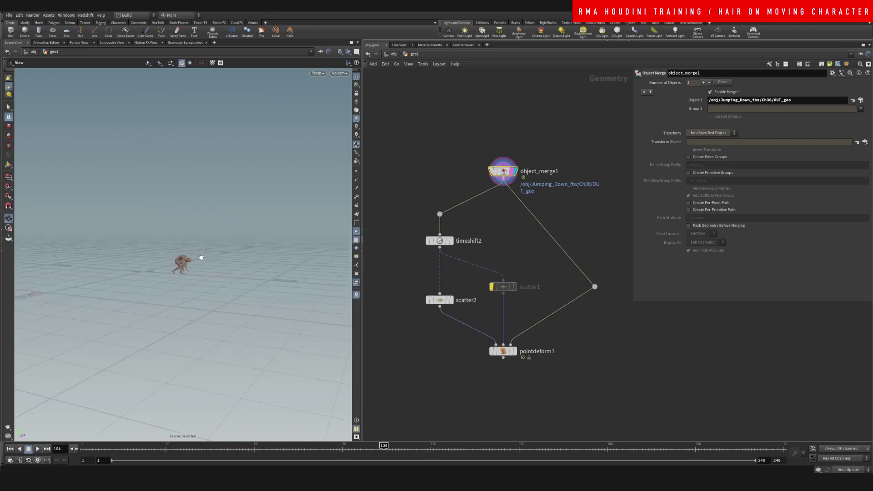
right_drag(198, 257, 300, 221)
drag(300, 221, 169, 275)
right_drag(170, 276, 195, 345)
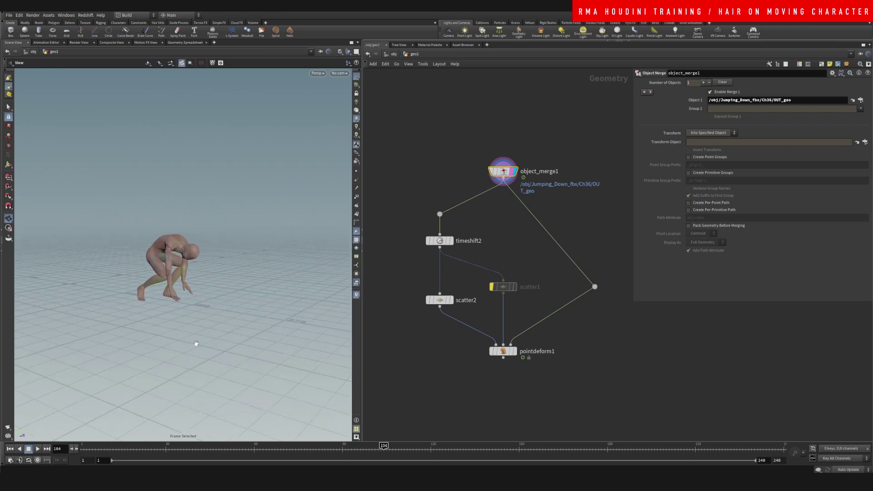
drag(110, 453, 305, 450)
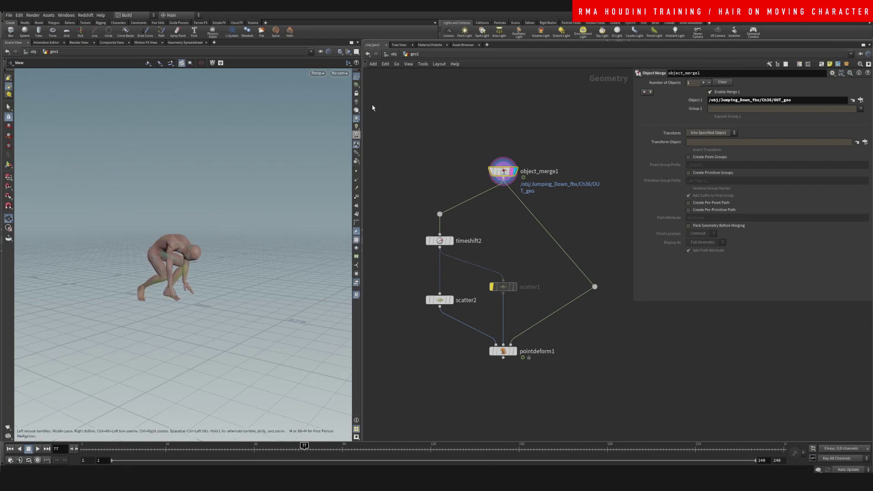
Turn off the display of the Jumping_Down_fbx subnetwork at the object level and move the playhead to frame 61.
click(394, 54)
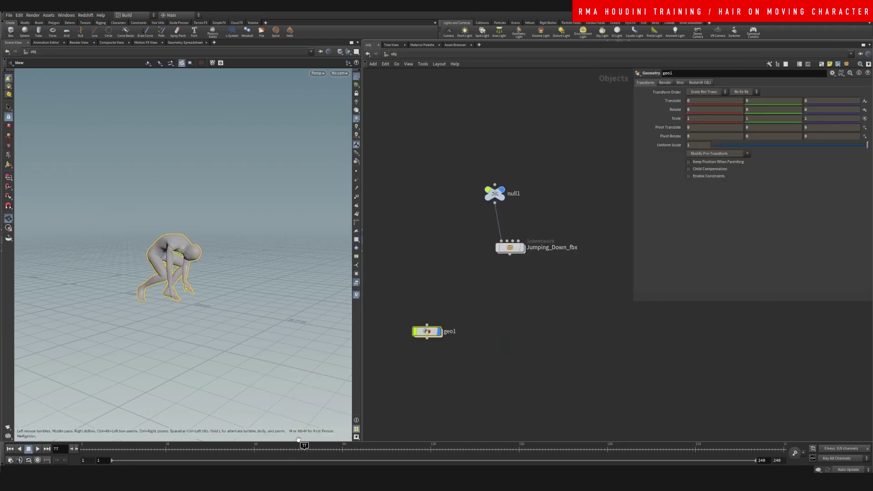
drag(298, 440, 259, 400)
drag(187, 237, 221, 253)
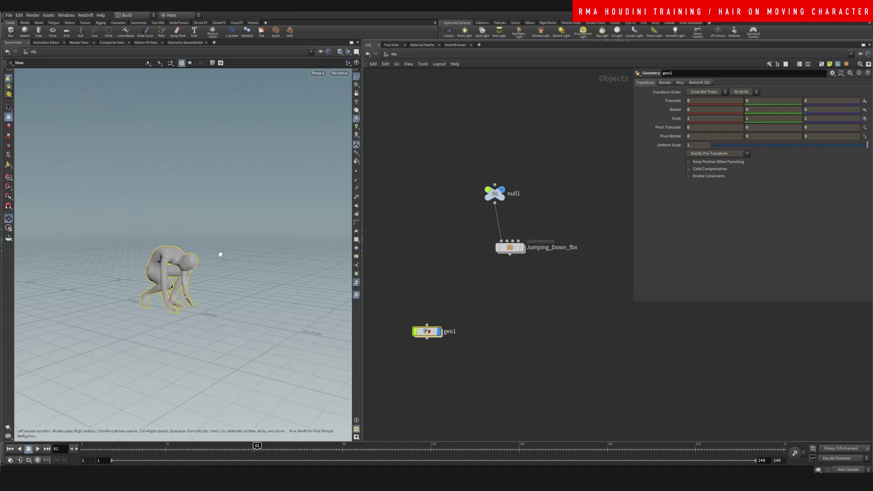
Display timeshift2 inside geo1 to check the rest pose, and display pointdeform1 with the playhead at frame 57.
double_click(427, 332)
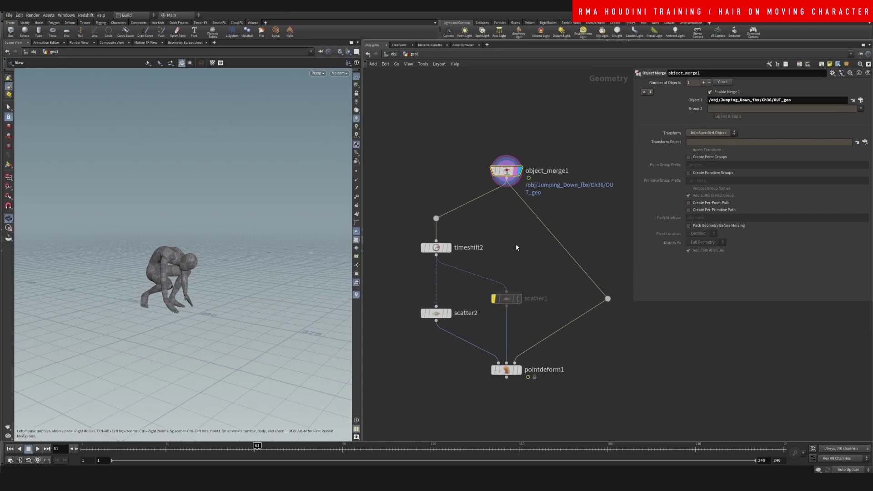
click(430, 244)
click(435, 256)
click(419, 240)
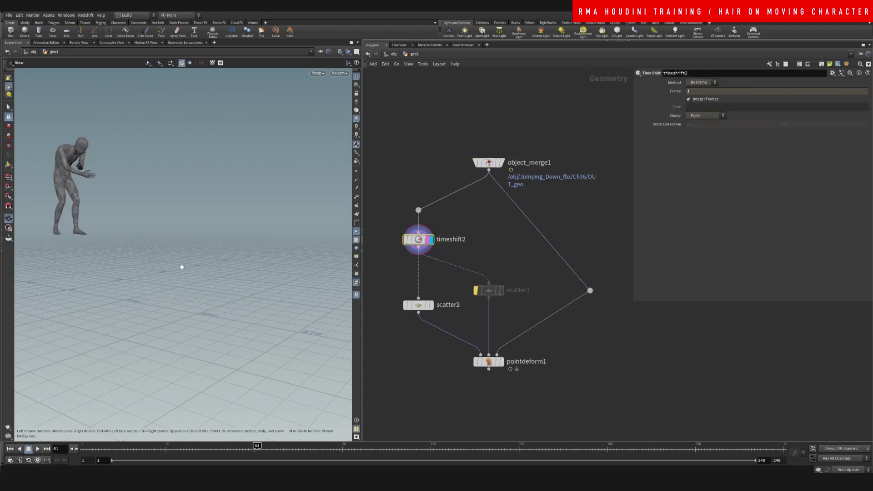
drag(100, 172, 166, 220)
click(501, 362)
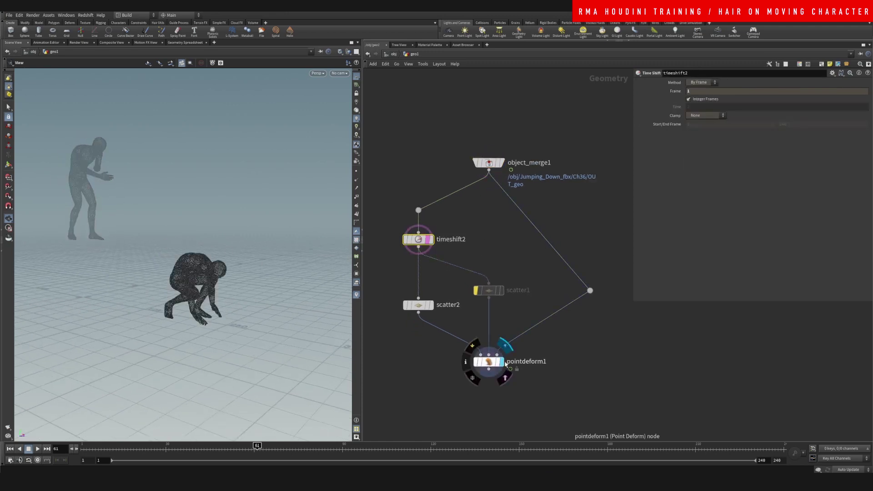
mouse_move(257, 447)
mouse_down()
mouse_move(139, 447)
mouse_move(275, 447)
mouse_move(179, 446)
mouse_move(245, 446)
mouse_up()
Add a Hair Generate node below pointdeform1, feed pointdeform1 into its first input and display it.
middle_drag(542, 392, 560, 249)
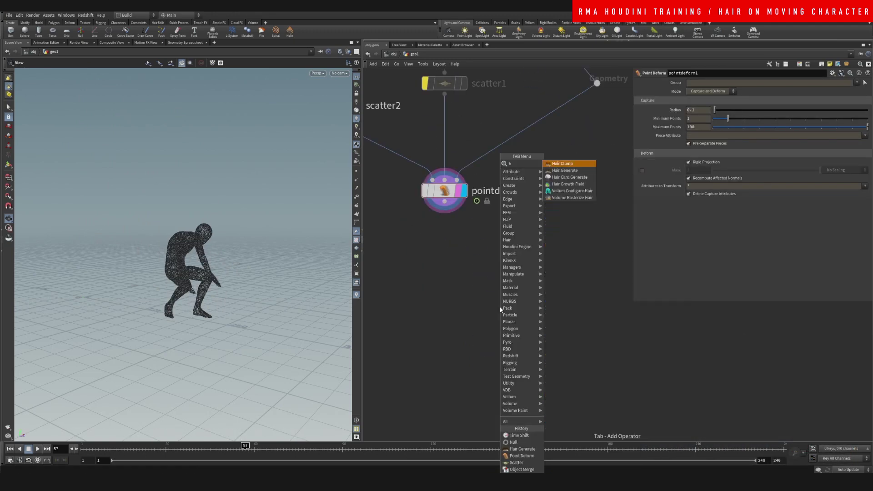
click(500, 310)
key(Tab)
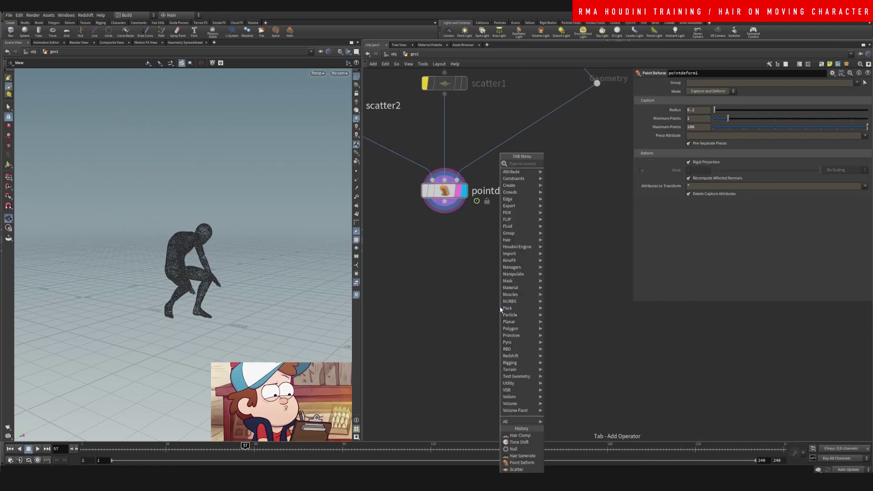
text(hairge)
key(Return)
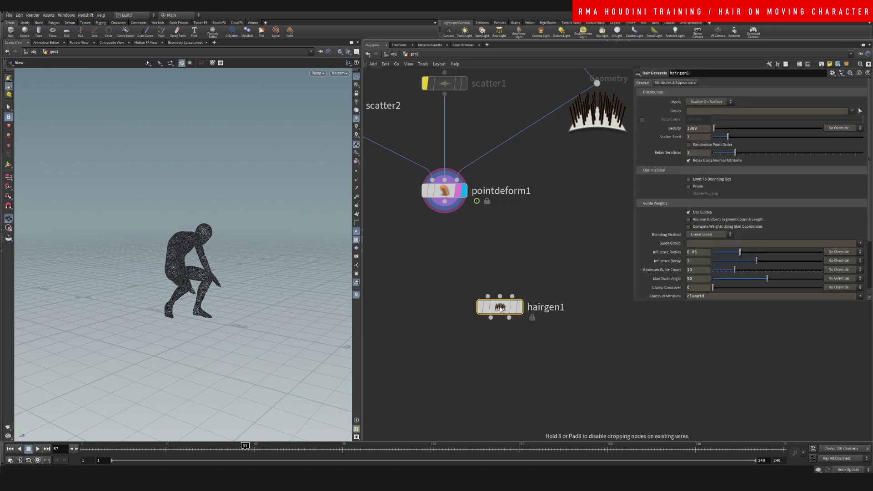
drag(444, 201, 475, 285)
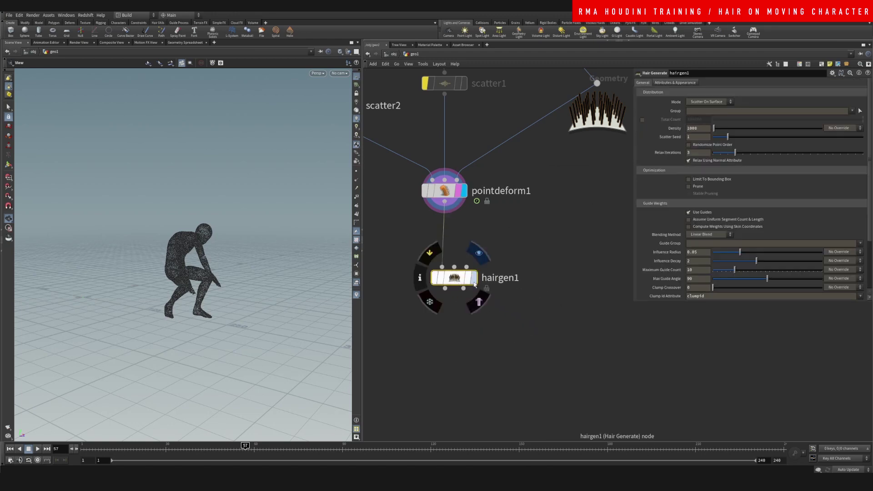
click(479, 253)
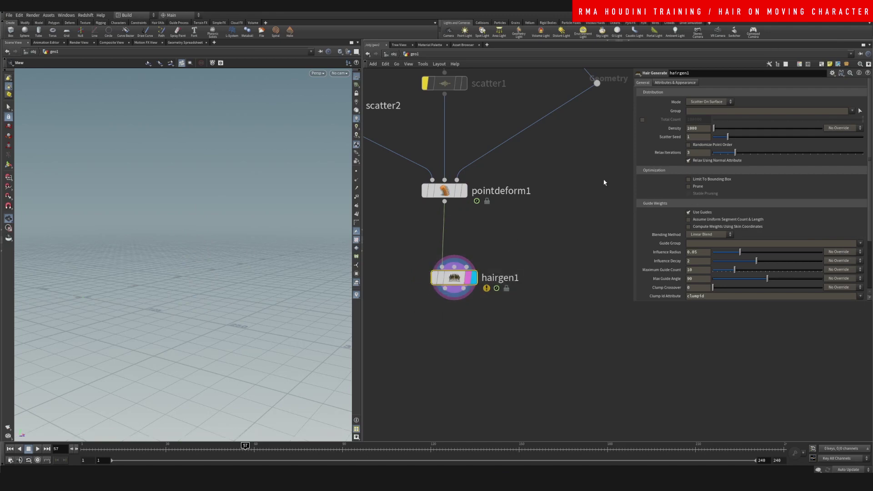
Set hairgen1's distribution Mode to Per Point and its Influence Radius to 0.0575.
click(723, 103)
click(708, 114)
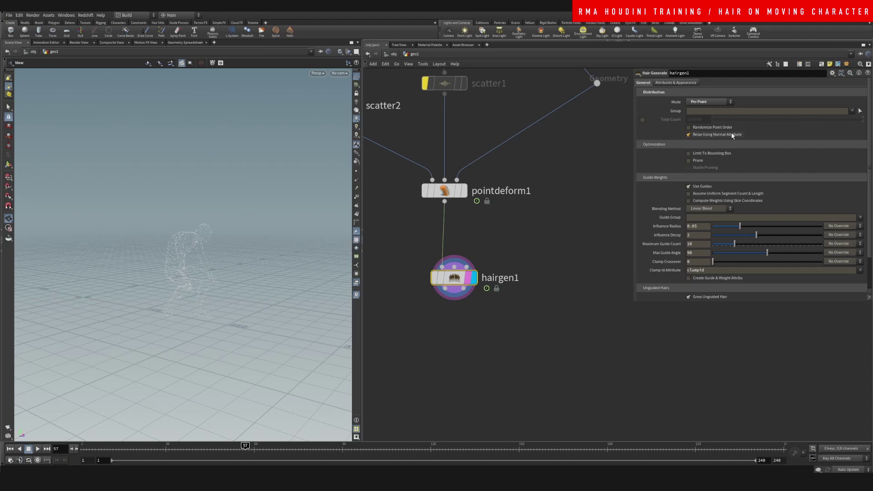
right_drag(174, 259, 342, 199)
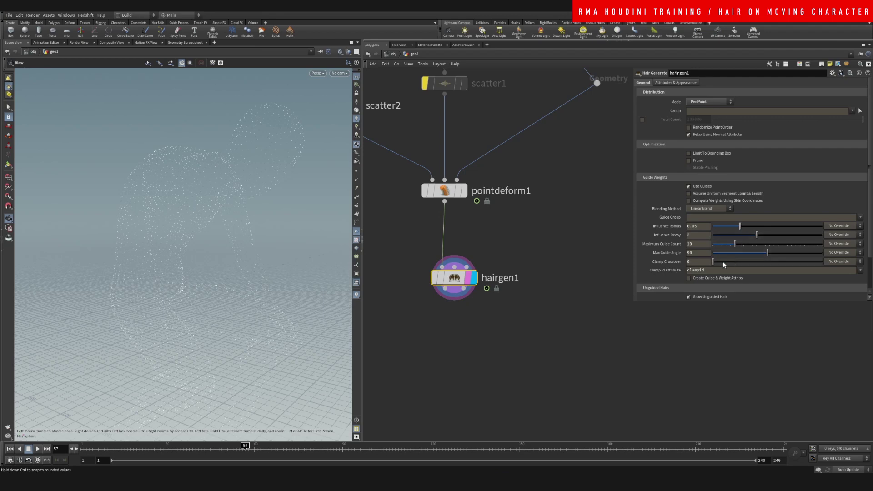
drag(737, 230, 738, 227)
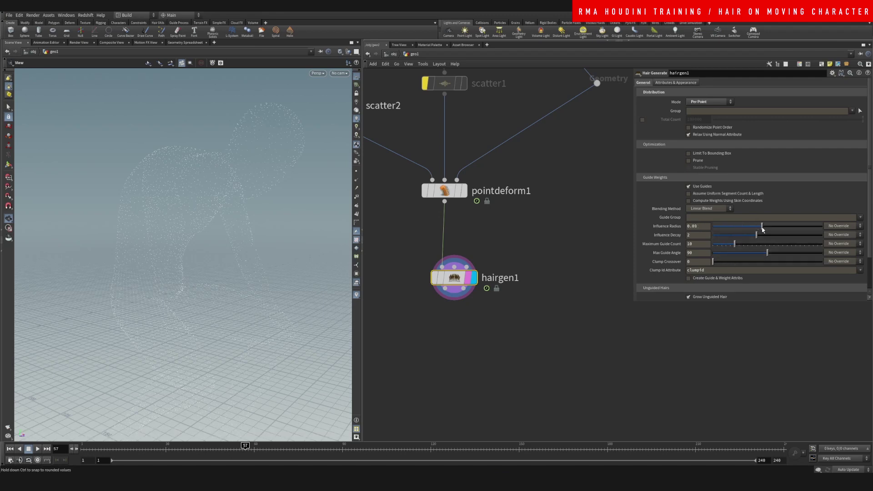
drag(751, 229, 745, 228)
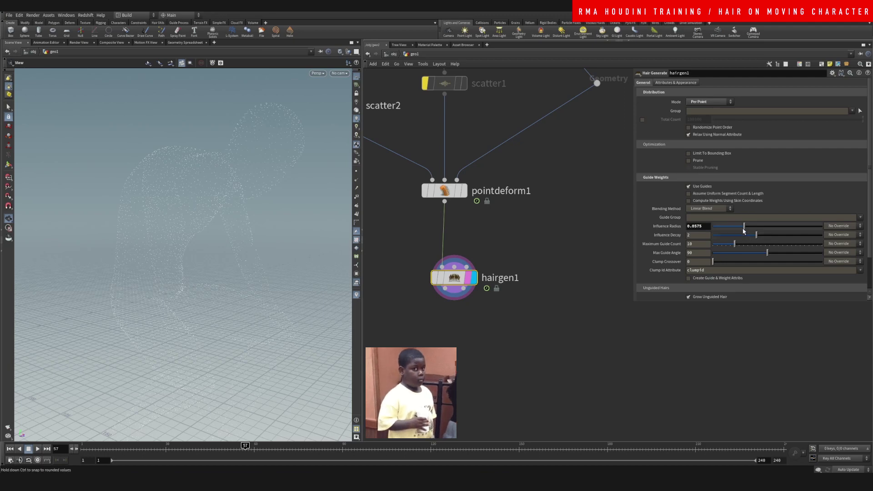
Try other guide weight settings on hairgen1, including Max Guide Angle, and undo them.
drag(744, 226, 737, 245)
key(ctrl+z)
key(ctrl+z)
mouse_move(767, 253)
mouse_down()
mouse_move(742, 254)
mouse_move(801, 264)
mouse_move(769, 259)
mouse_up()
key(ctrl+z)
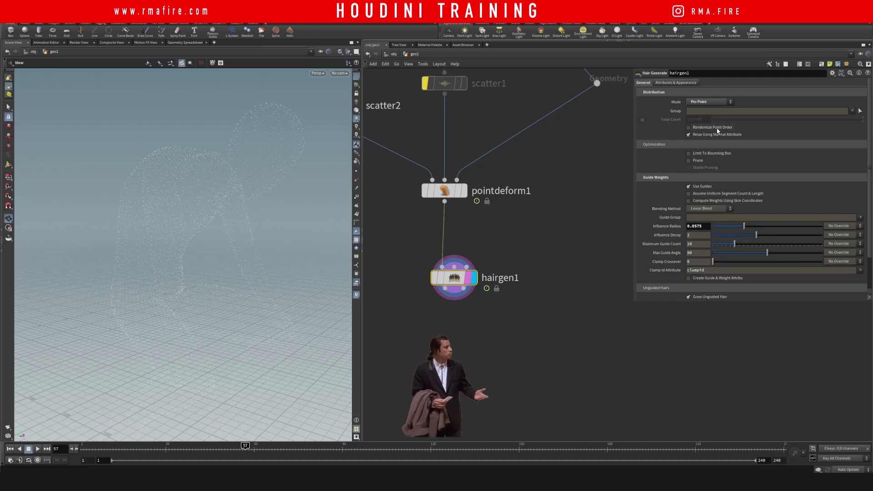
Enlarge the parameter area of hairgen1 and set the Length of the unguided hairs to 1.
click(687, 84)
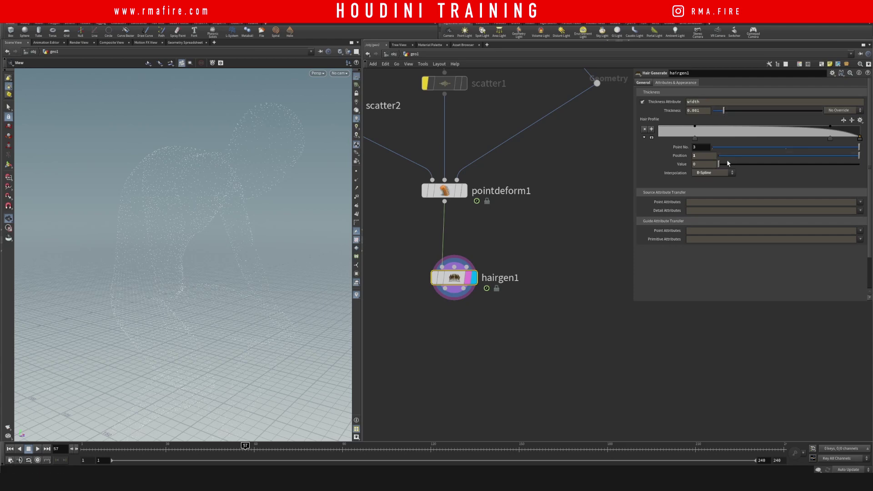
click(644, 83)
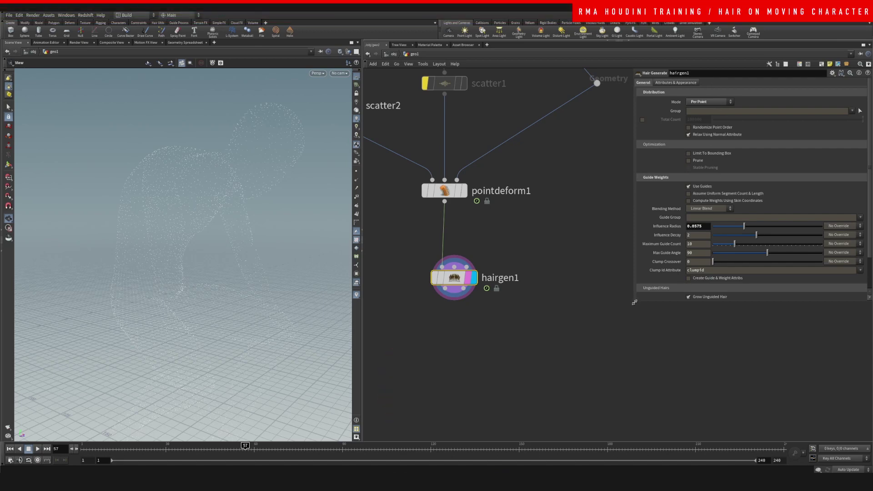
drag(635, 303, 603, 401)
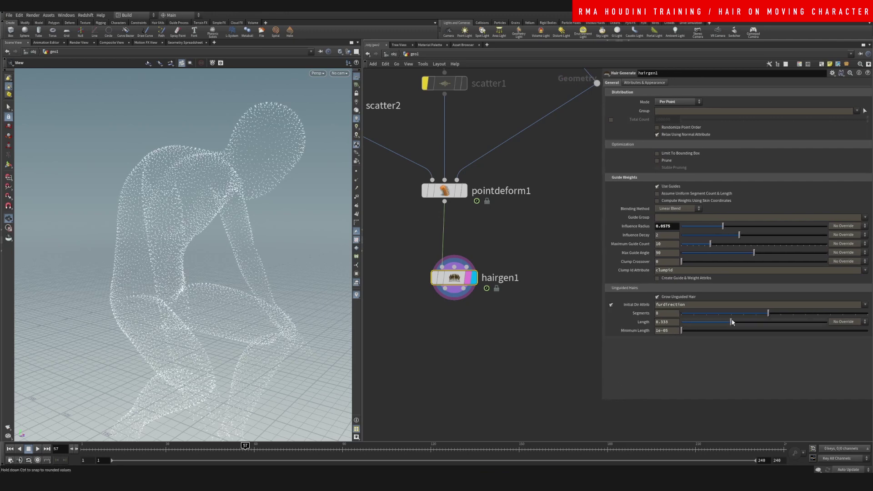
drag(732, 322, 832, 322)
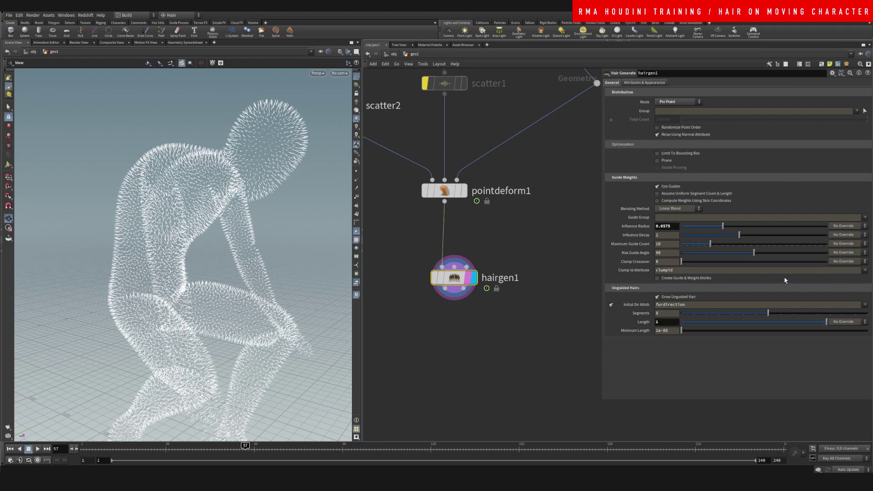
Inspect pointdeform1's node information and raise the Length of hairgen1's unguided hairs well above 1.
middle_click(451, 196)
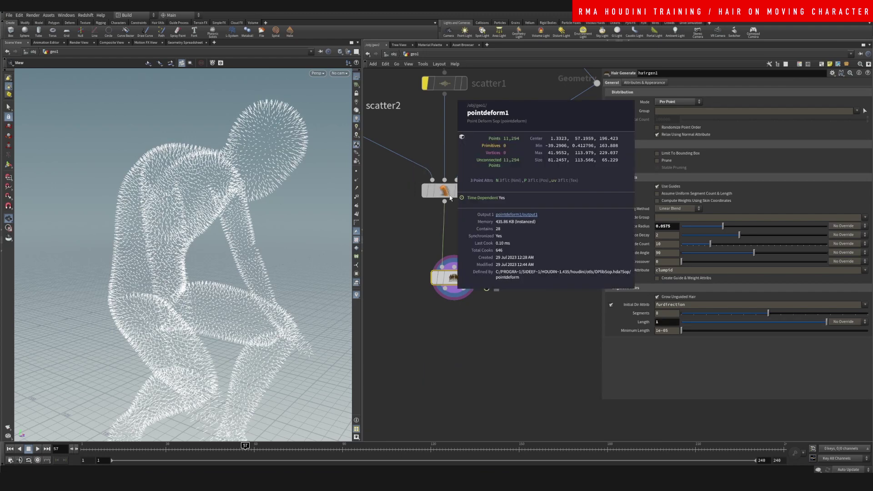
middle_drag(667, 323, 724, 304)
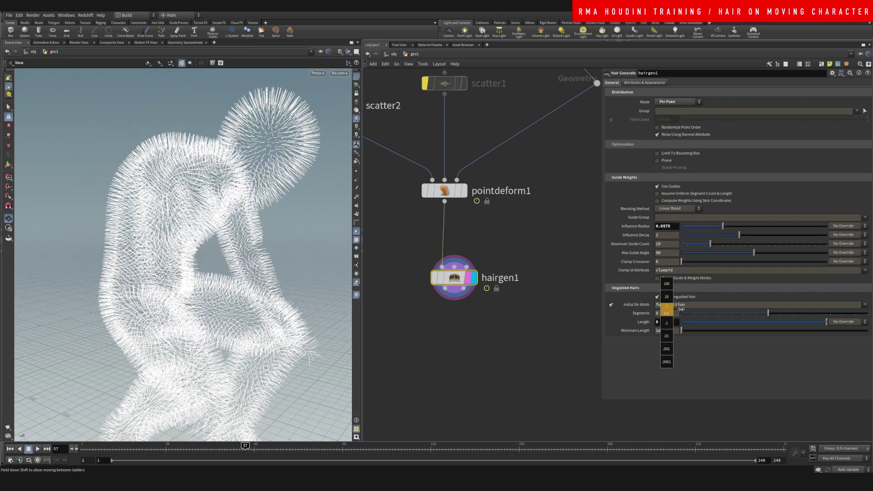
middle_drag(680, 310, 686, 310)
scroll(244, 162, down, 5)
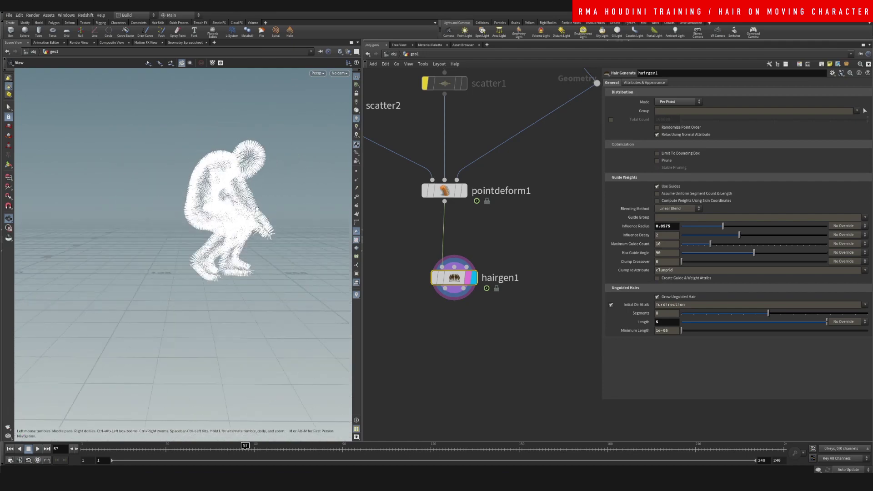
drag(257, 208, 172, 200)
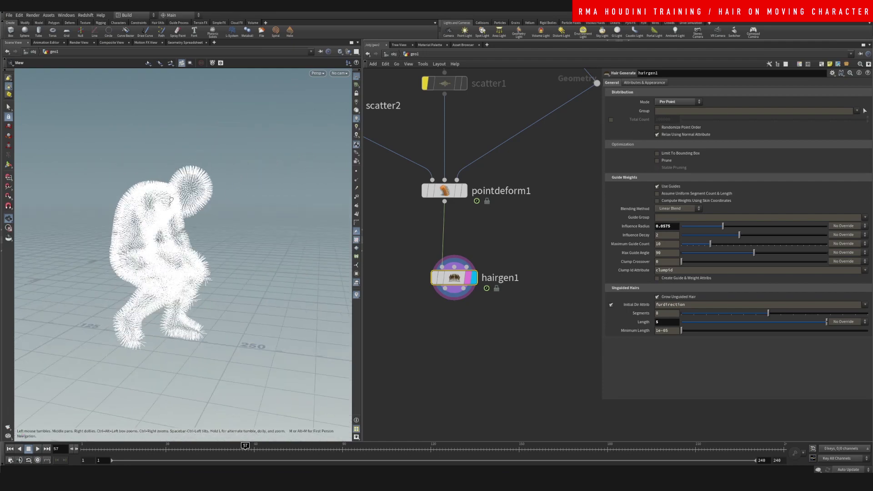
Scrub the animation to frame 50 and on to frame 64 to check how the hair follows the character.
middle_drag(515, 235, 517, 251)
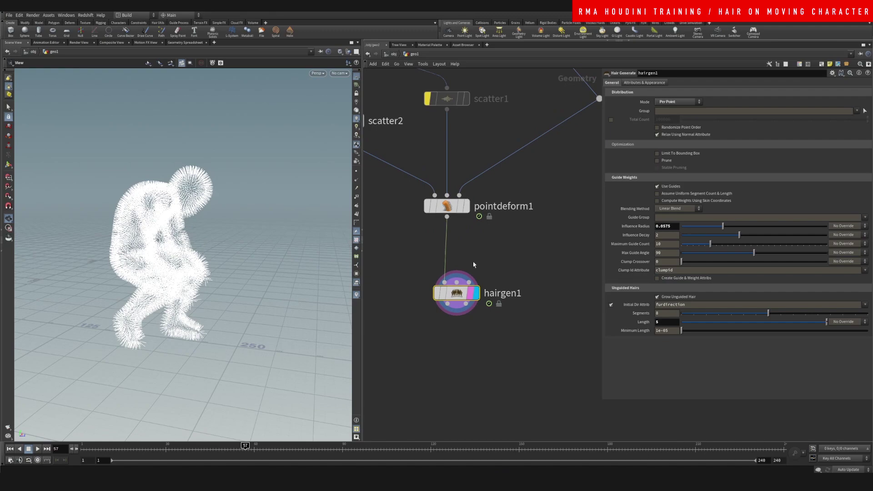
mouse_move(245, 450)
mouse_down()
mouse_move(214, 452)
mouse_move(268, 453)
mouse_move(225, 452)
mouse_up()
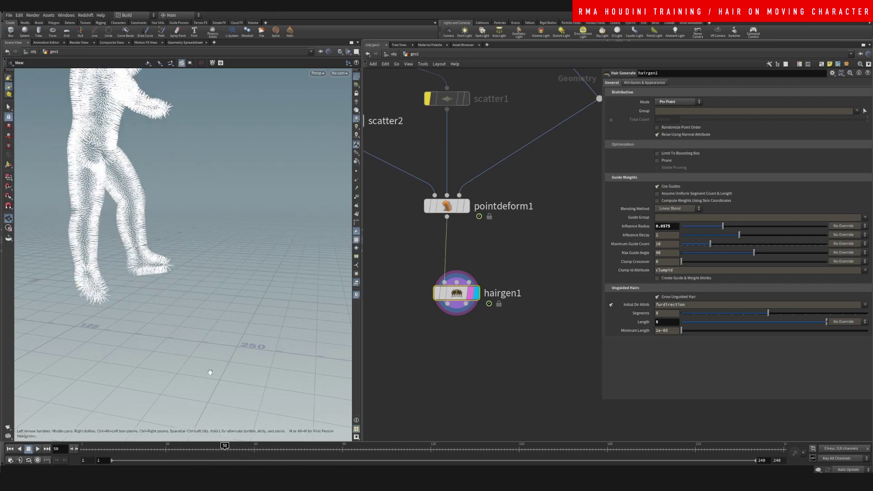
right_drag(206, 218, 173, 249)
middle_drag(196, 250, 202, 286)
mouse_move(165, 226)
mouse_down()
mouse_move(155, 213)
mouse_move(175, 232)
mouse_up()
drag(224, 452, 266, 445)
Try feeding scatter2 directly into hairgen1 with timeshift2 bypassed, and scrub to frame 45 to check the hair.
middle_drag(501, 251, 501, 301)
right_drag(501, 301, 489, 299)
middle_drag(488, 300, 506, 298)
drag(411, 220, 479, 318)
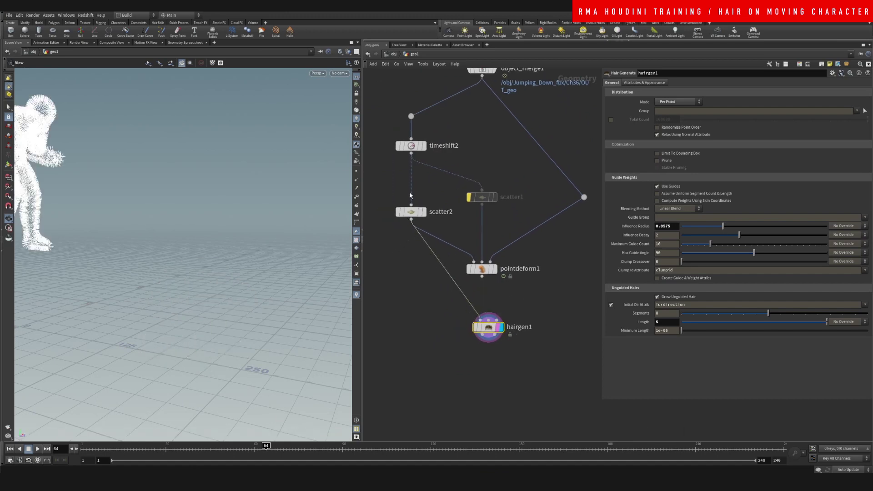
middle_drag(410, 196, 454, 207)
click(438, 149)
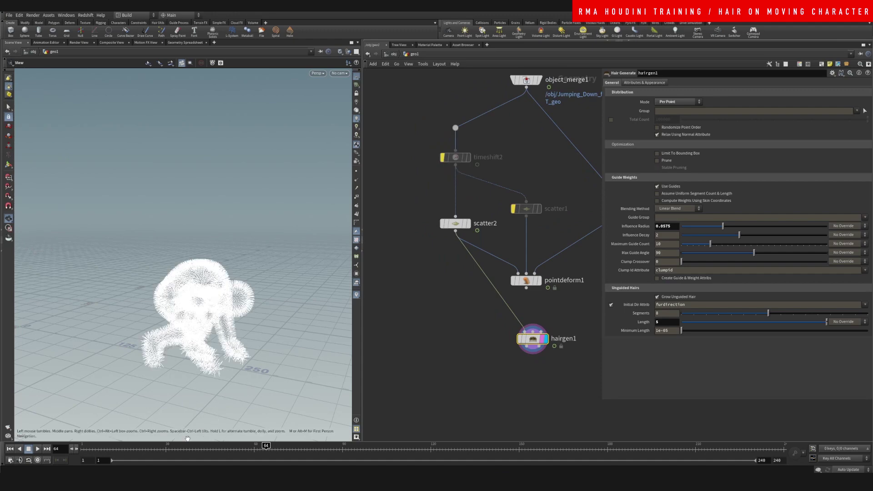
drag(185, 452, 210, 449)
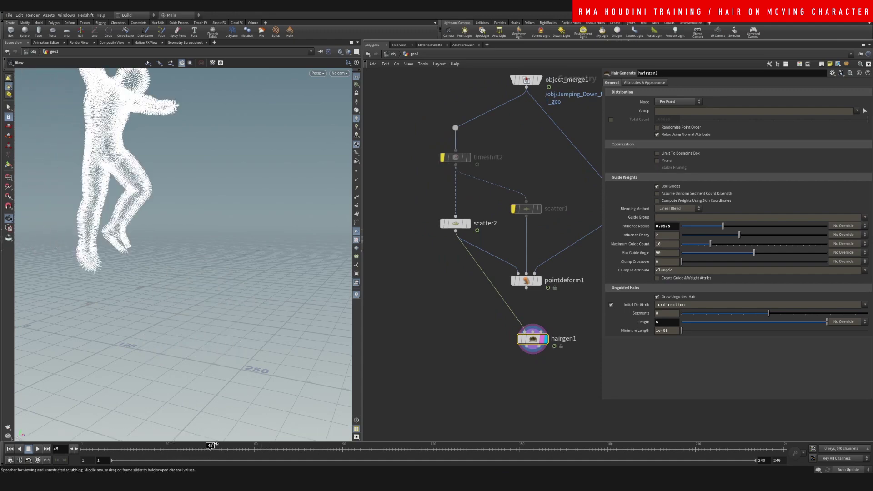
Restore timeshift2 and the pointdeform1 connection into hairgen1, and scrub to frame 58 to check the hair.
mouse_move(458, 157)
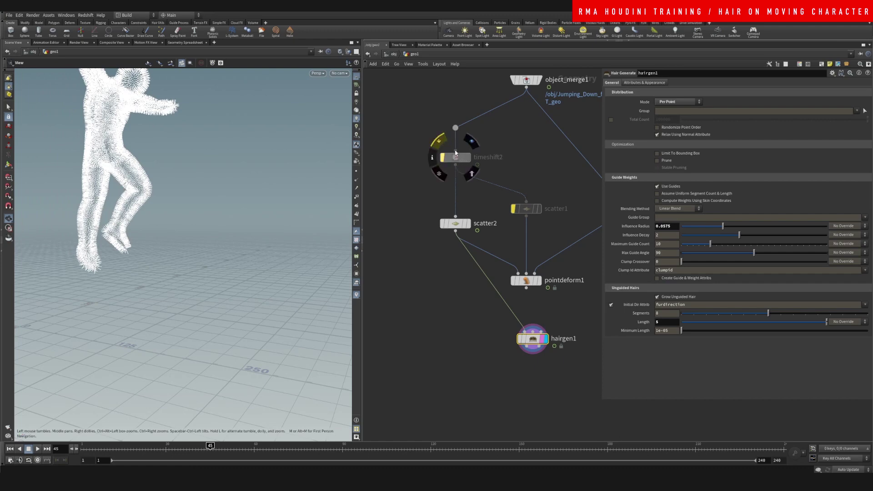
key(b)
click(525, 335)
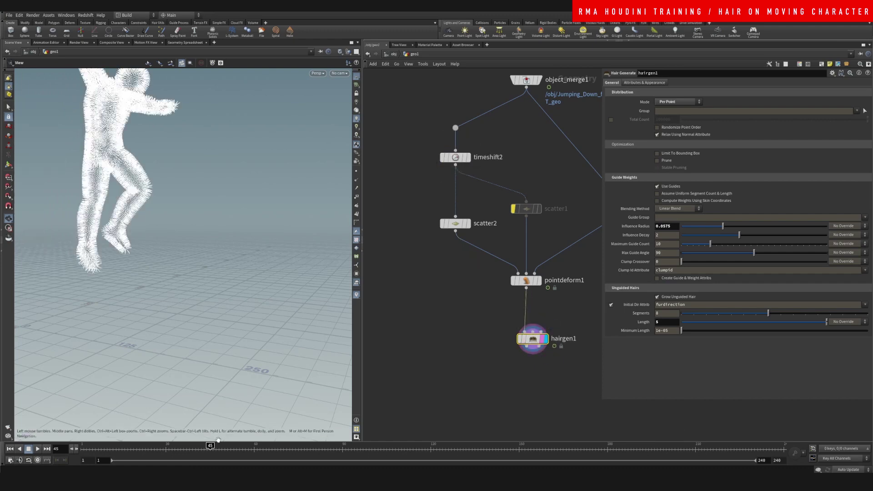
drag(210, 448, 249, 448)
scroll(203, 259, down, 5)
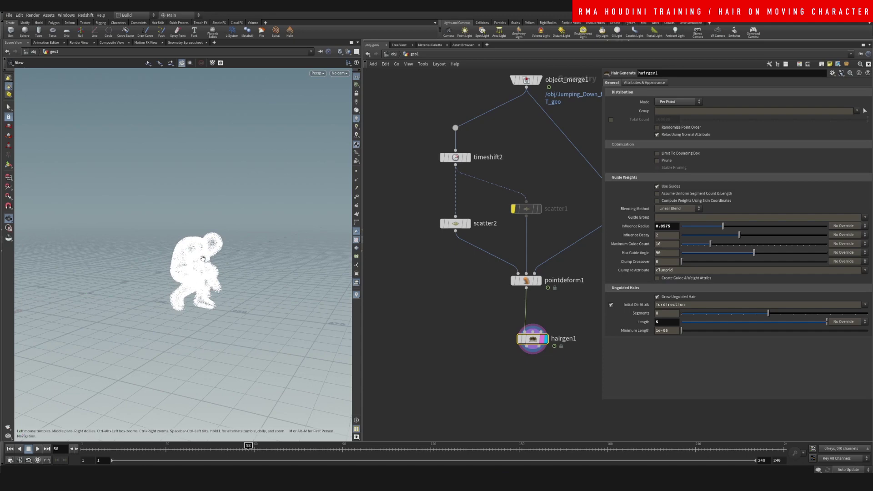
drag(203, 258, 260, 238)
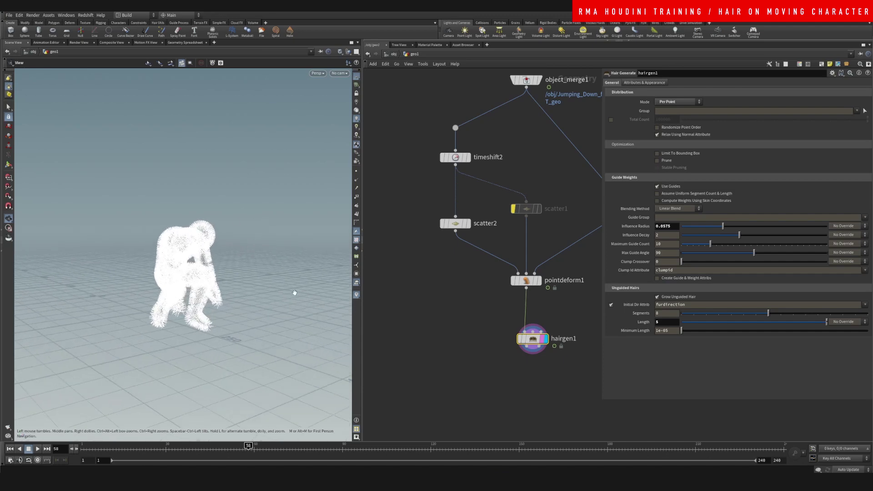
Display the object_merge1 character mesh and select its node, ready for picking geometry in the viewport.
middle_drag(590, 376, 497, 376)
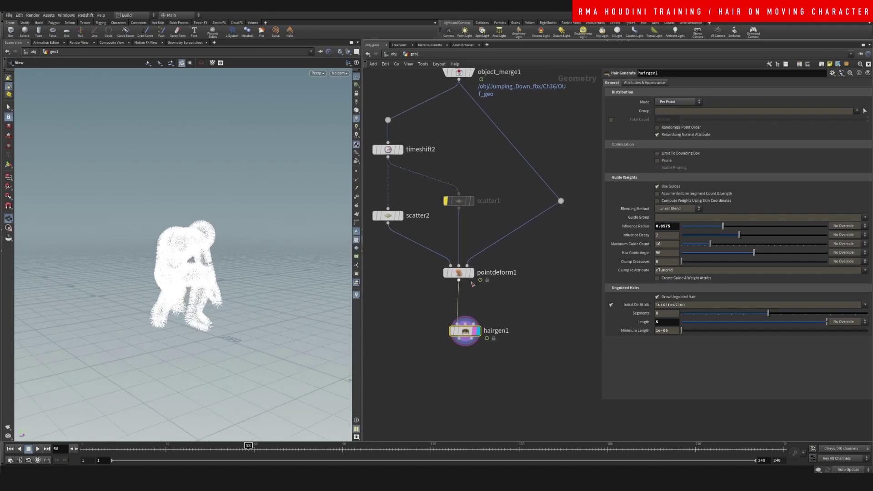
mouse_move(475, 278)
middle_drag(471, 78, 473, 147)
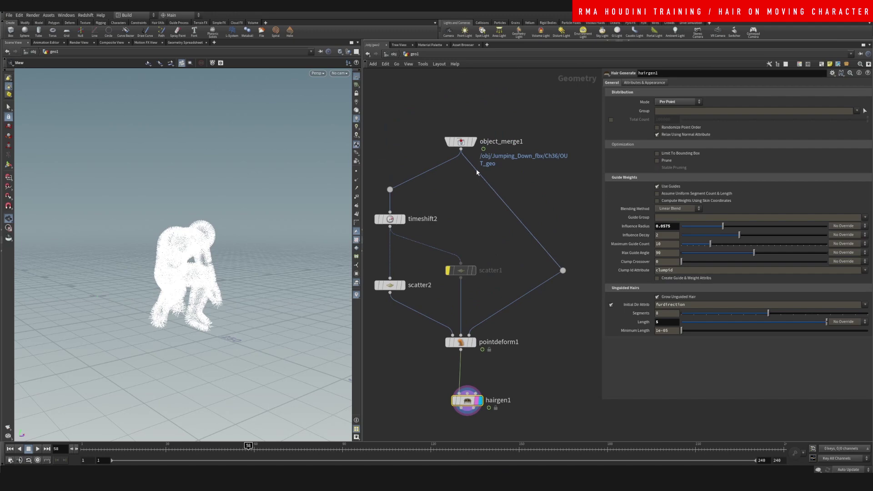
click(473, 145)
scroll(193, 282, up, 4)
drag(194, 282, 248, 271)
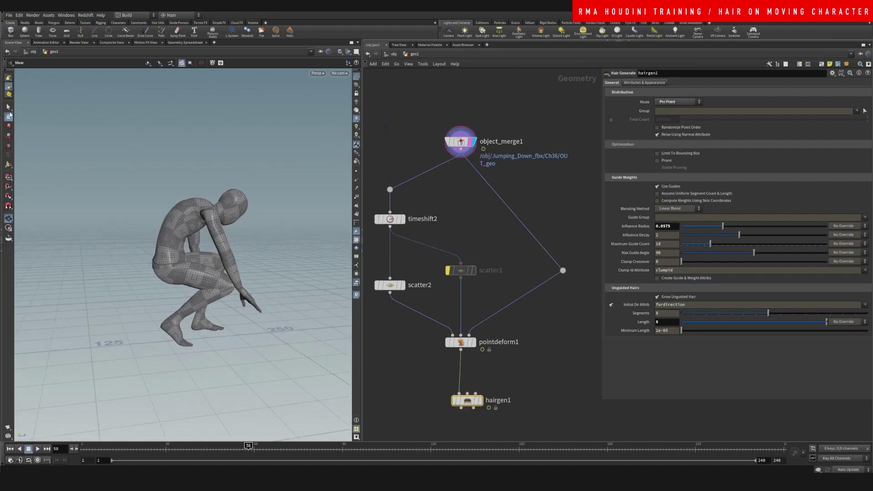
click(9, 107)
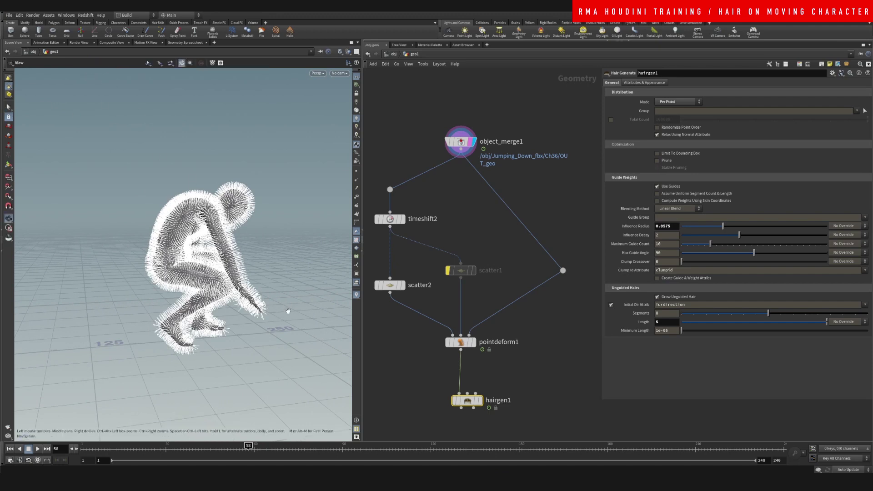
click(460, 141)
scroll(291, 324, up, 2)
Try picking the character's hand primitives with group selection enabled.
drag(296, 331, 229, 278)
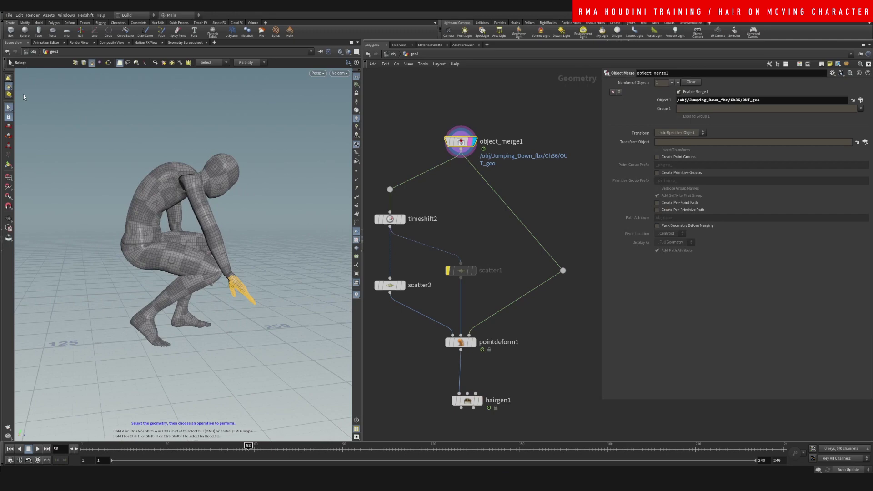
click(203, 62)
click(211, 69)
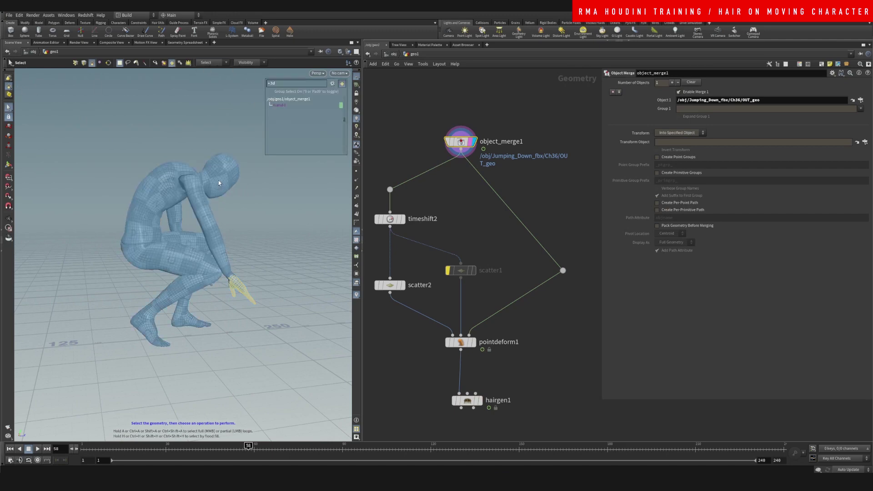
click(226, 185)
alt+right_drag(227, 184, 96, 125)
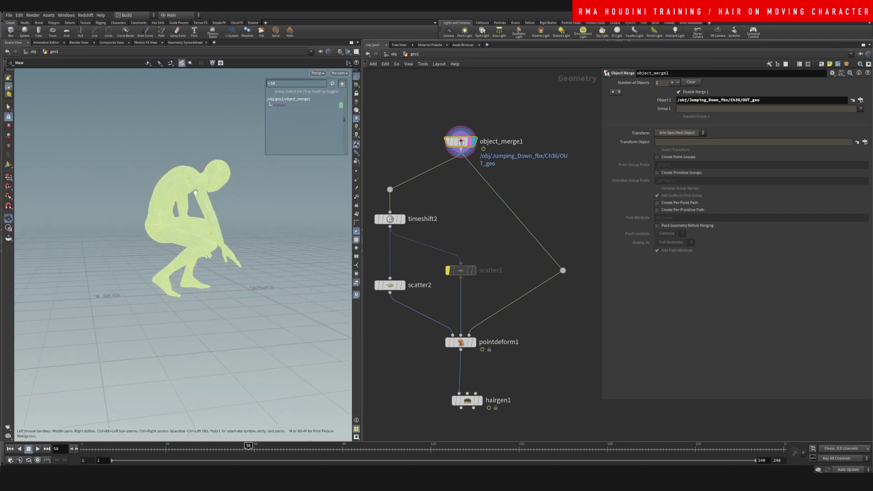
Switch the viewport selection to points, turn off group selection and use lasso picking.
click(75, 62)
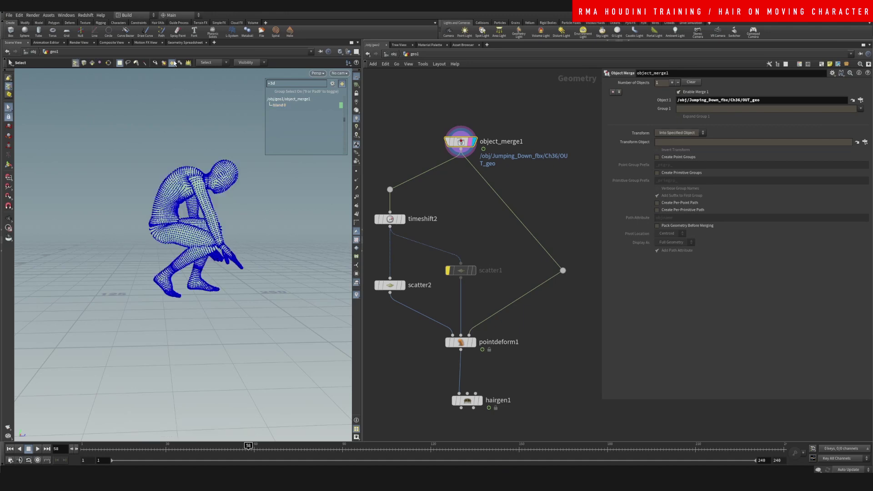
alt+right_drag(253, 204, 278, 206)
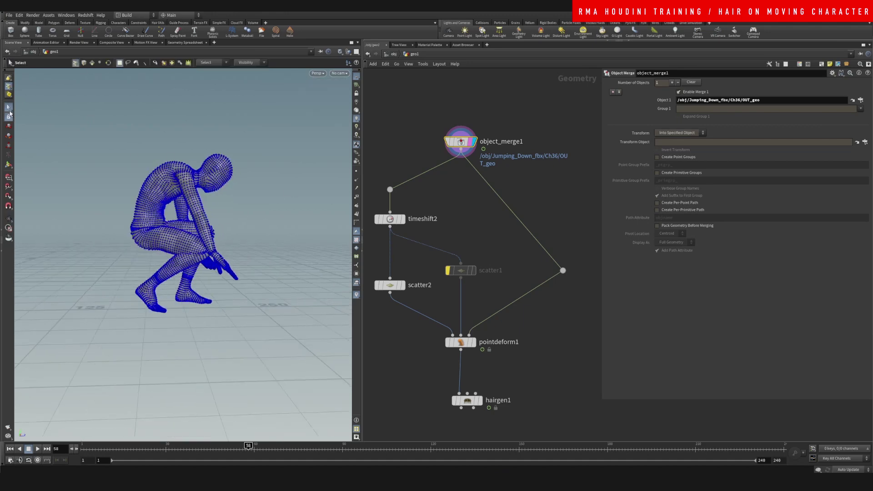
right_click(9, 111)
click(27, 123)
Select the points of both hands and both feet and delete them with a Blast node after object_merge1.
alt+right_drag(223, 223, 261, 229)
alt+drag(219, 252, 269, 231)
key(s)
mouse_move(210, 249)
mouse_down()
mouse_move(312, 298)
mouse_move(214, 252)
mouse_up()
alt+drag(232, 211, 260, 201)
mouse_move(129, 263)
shift+mouse_down()
mouse_move(82, 286)
mouse_move(113, 214)
mouse_move(129, 269)
shift+mouse_up()
mouse_move(132, 315)
shift+mouse_down()
mouse_move(107, 296)
mouse_move(133, 318)
shift+mouse_up()
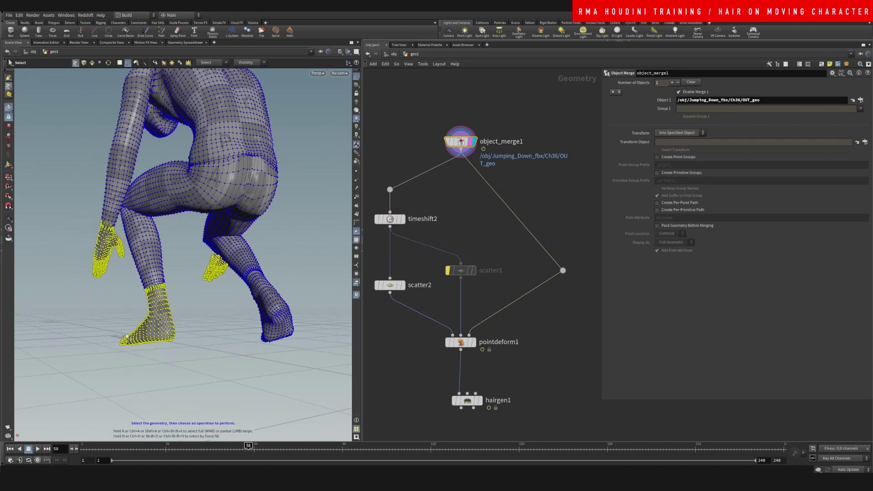
mouse_move(253, 315)
shift+mouse_down()
mouse_move(267, 279)
mouse_move(218, 305)
shift+mouse_up()
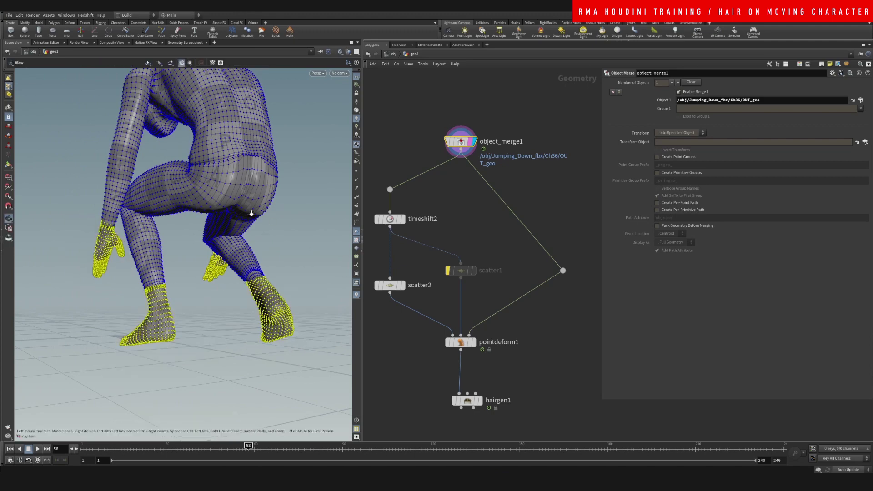
alt+scroll(249, 214, down, 5)
alt+drag(249, 215, 263, 216)
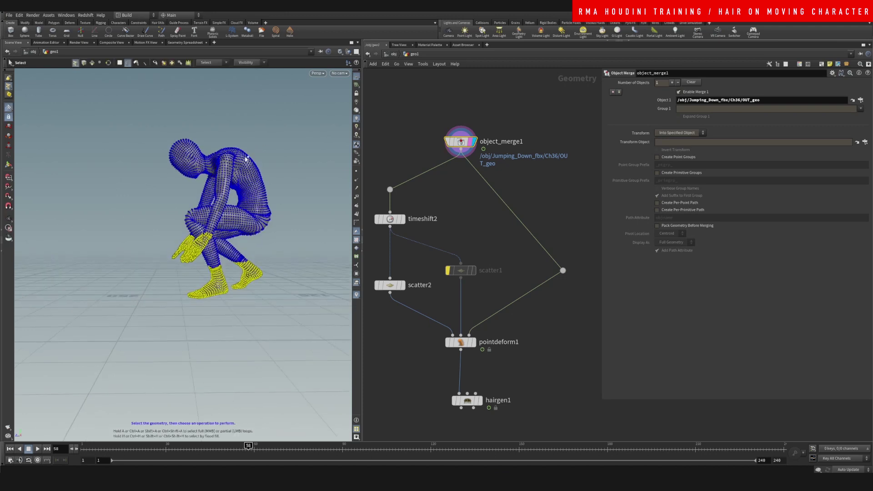
key(Delete)
scroll(508, 142, up, 1)
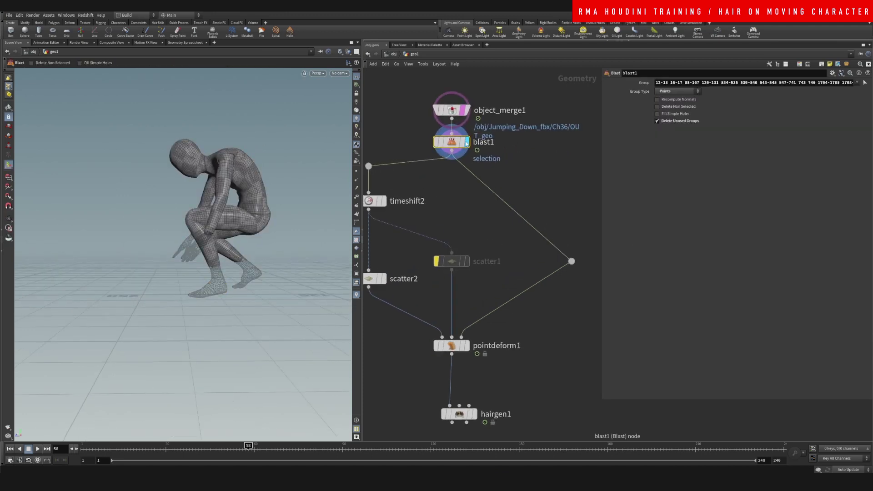
Display hairgen1 and inspect the hair growth around the character's removed hands and feet.
click(464, 110)
middle_drag(485, 261, 478, 121)
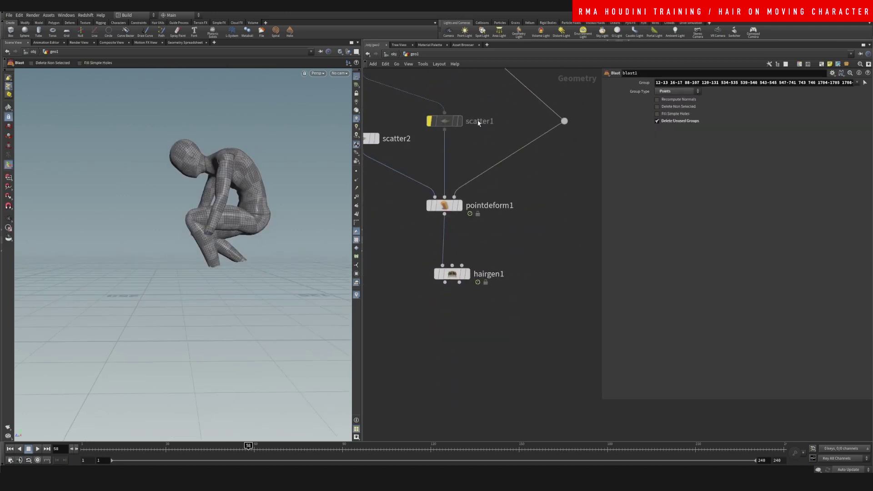
click(469, 275)
middle_drag(522, 225, 487, 232)
scroll(502, 245, down, 2)
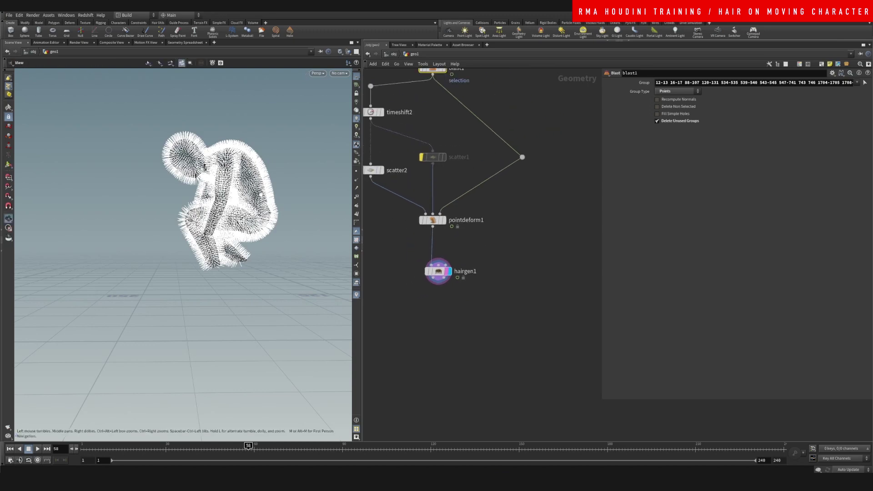
drag(222, 182, 212, 243)
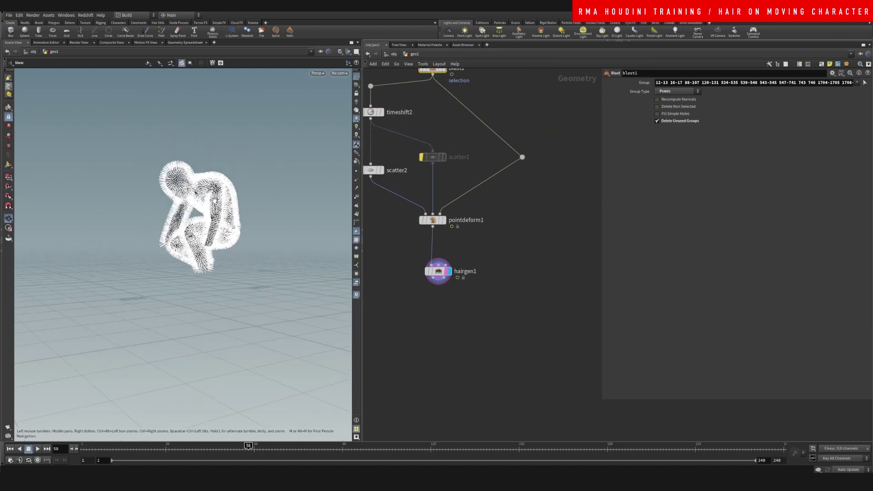
alt+drag(215, 201, 248, 209)
middle_drag(441, 313, 453, 296)
drag(458, 293, 466, 317)
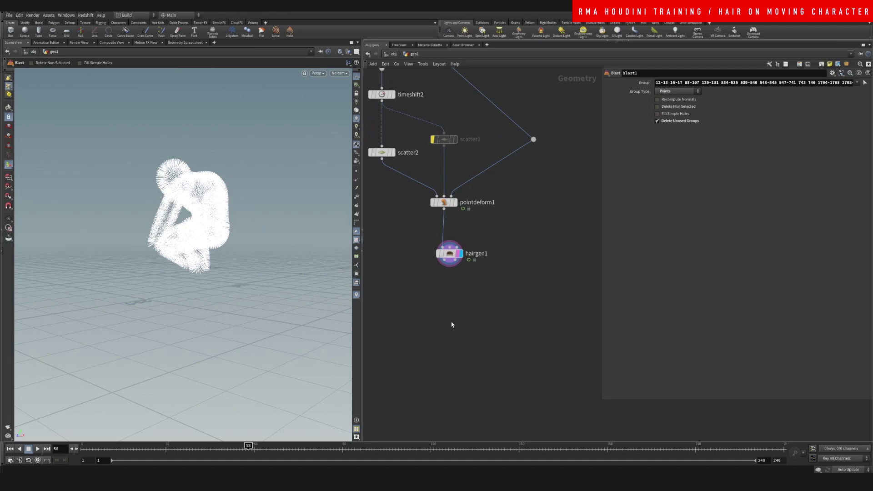
Return to frame 1 and add a Vellum Configure Hair node fed by the hair curves of hairgen1.
click(12, 449)
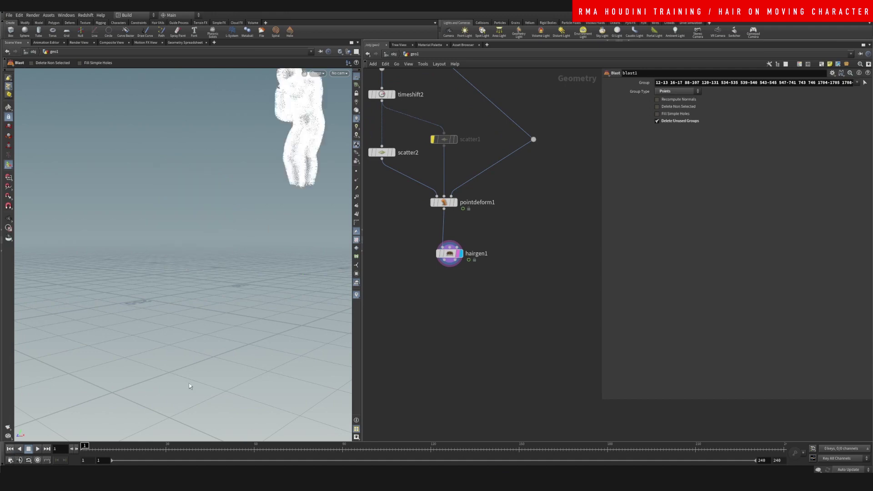
key(Tab)
text(vellum hair)
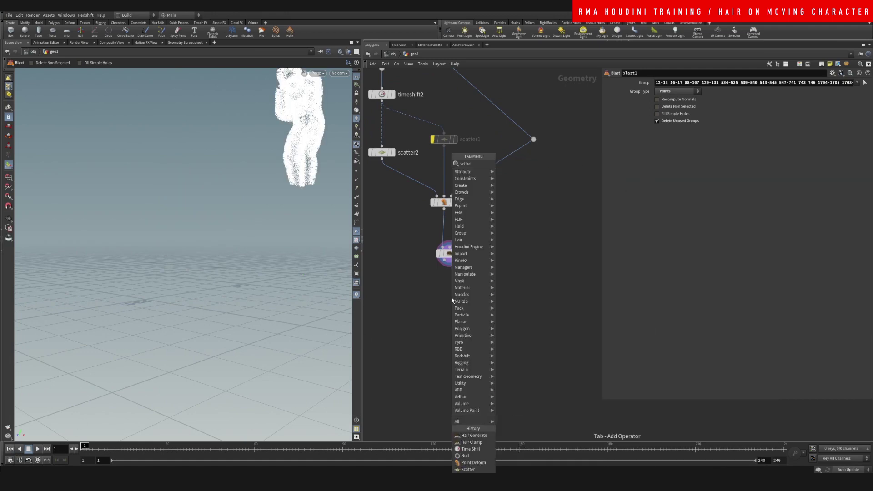
key(Return)
click(451, 298)
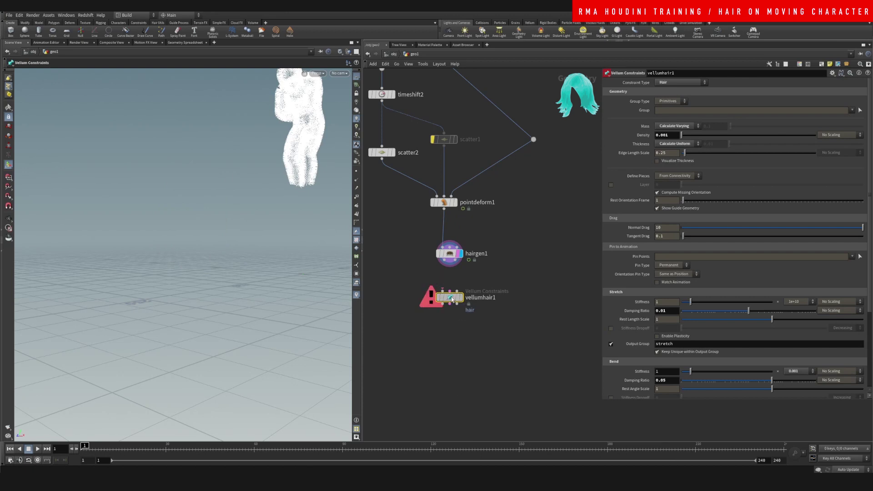
click(501, 315)
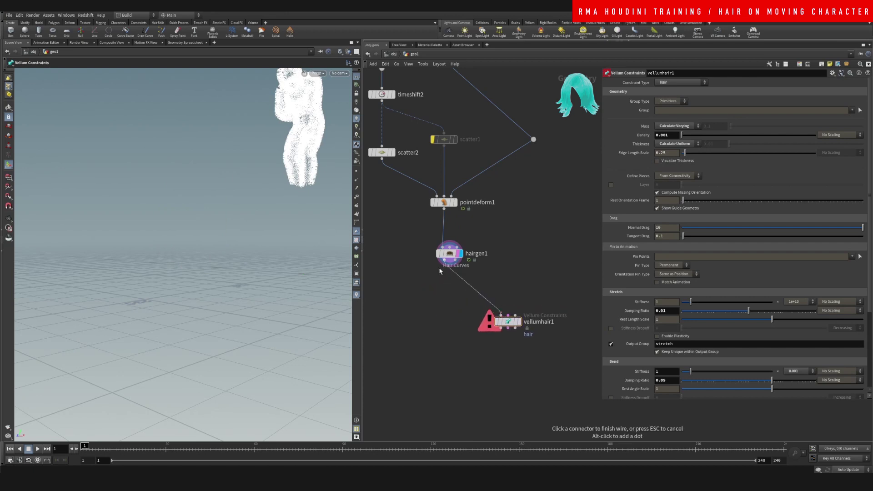
click(444, 261)
Connect the animated body mesh from the dot beside scatter1 to the third input of vellumhair1.
scroll(281, 206, down, 1)
alt+middle_drag(306, 169, 279, 198)
alt+drag(282, 183, 289, 164)
alt+middle_drag(289, 163, 247, 181)
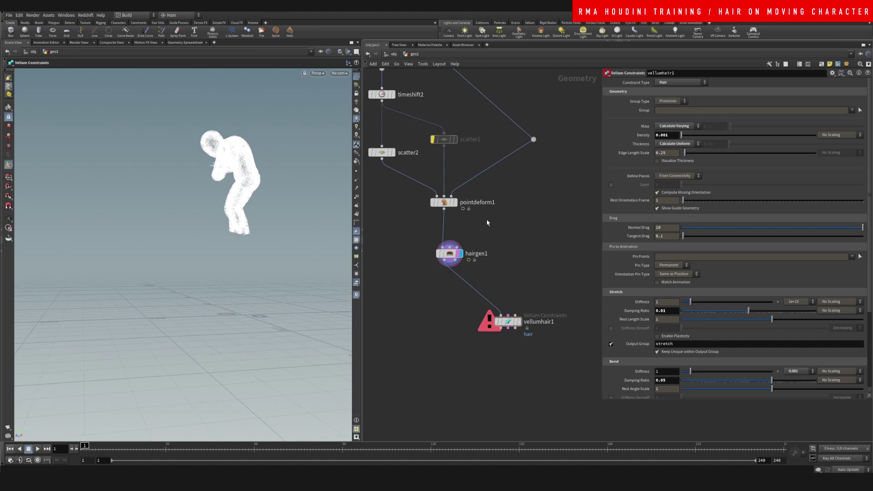
middle_drag(487, 223, 459, 230)
scroll(476, 191, up, 1)
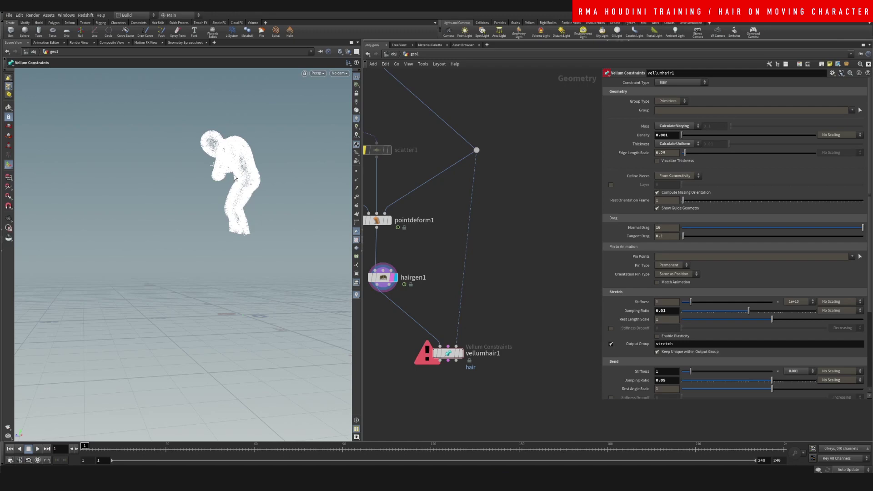
Examine the generated hair on the character's legs, arms and head from close up and from several angles.
alt+drag(235, 178, 273, 179)
alt+right_drag(274, 178, 348, 132)
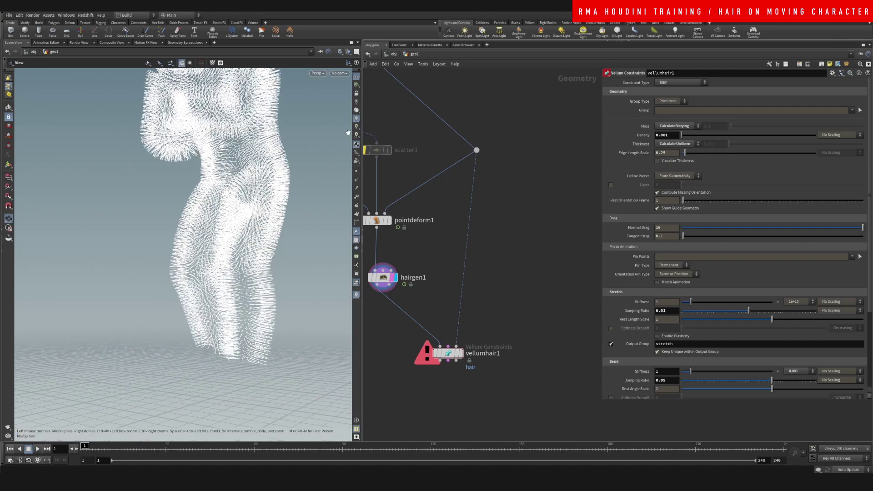
key(Return)
alt+right_drag(250, 162, 219, 182)
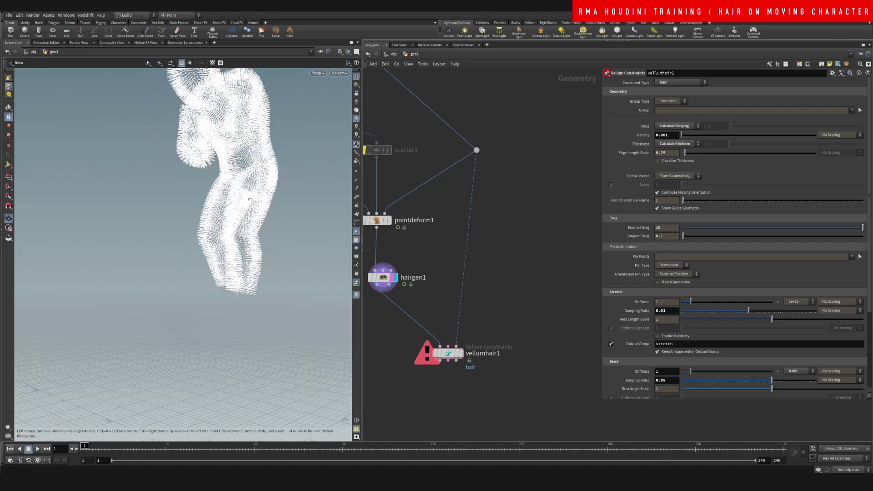
alt+drag(218, 182, 267, 161)
alt+right_drag(266, 160, 234, 191)
alt+drag(234, 192, 268, 203)
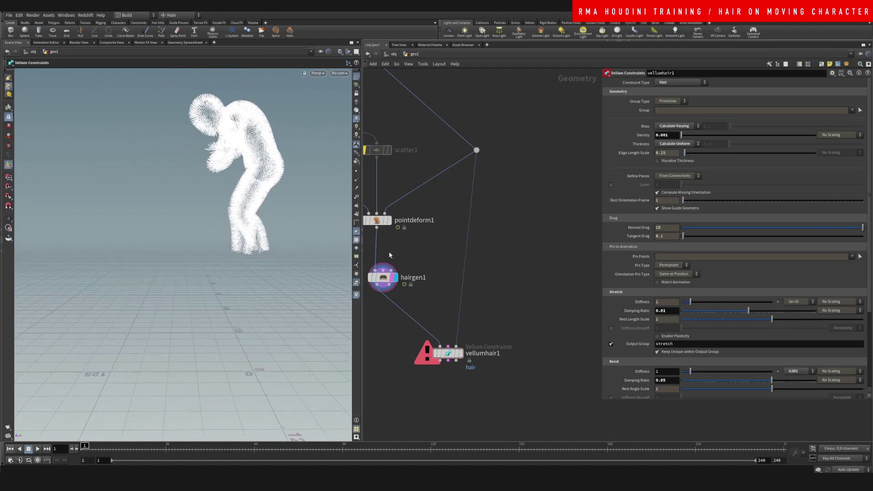
Add a Vellum Solver node wired to all three outputs of vellumhair1 and display it.
middle_drag(475, 326, 506, 249)
mouse_move(493, 280)
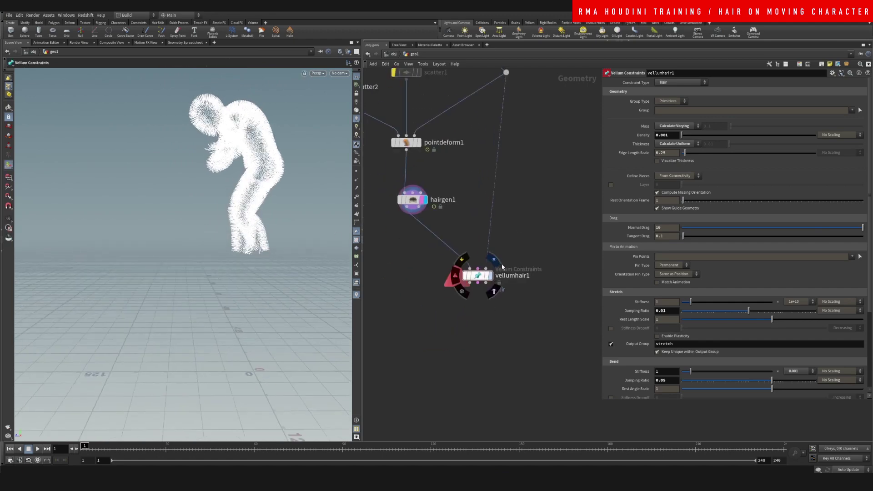
key(Tab)
text(v)
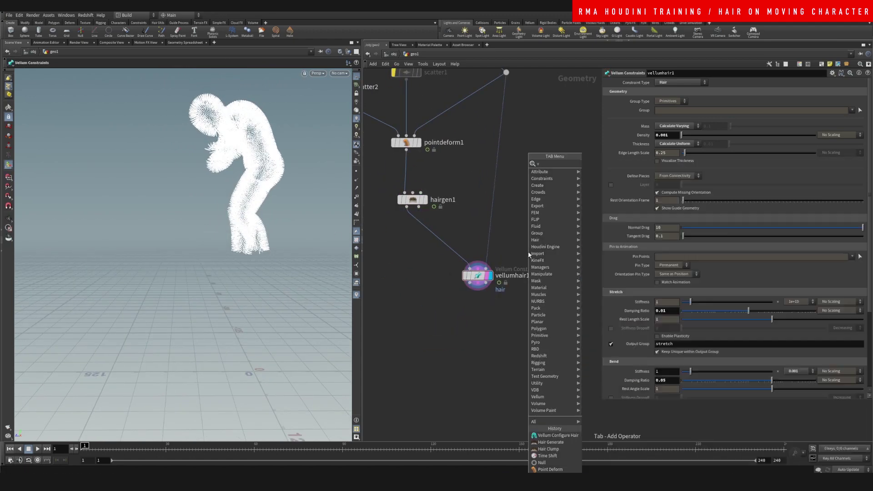
text(elsolver)
key(Return)
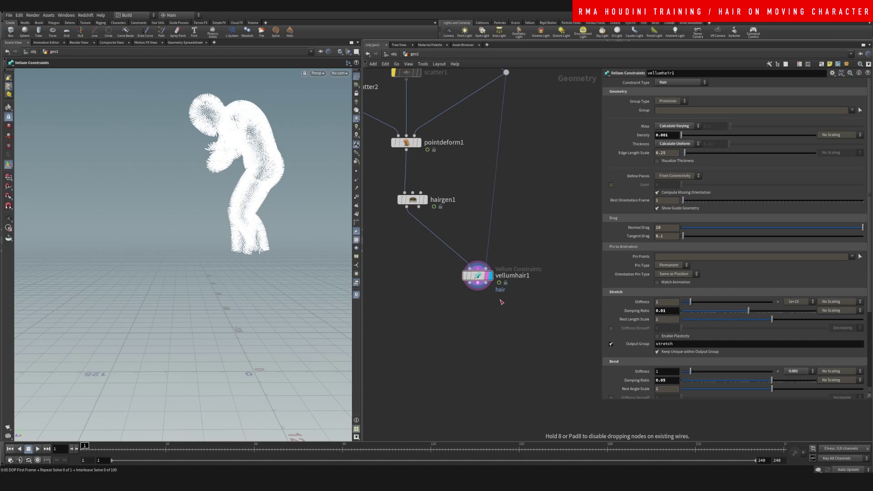
click(500, 317)
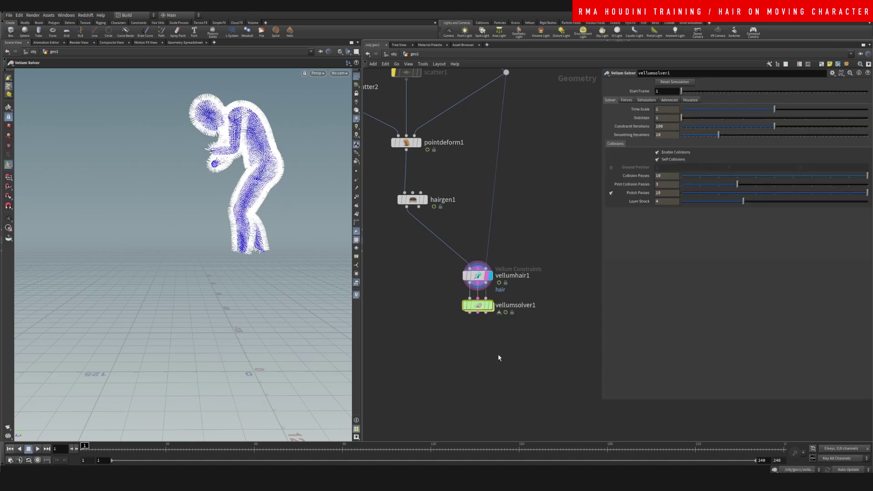
click(491, 306)
Display hairgen1 and lower the Force Total Count of scatter2 to thin out the hairs.
middle_drag(509, 220, 502, 296)
drag(458, 248, 461, 247)
middle_drag(465, 242, 569, 300)
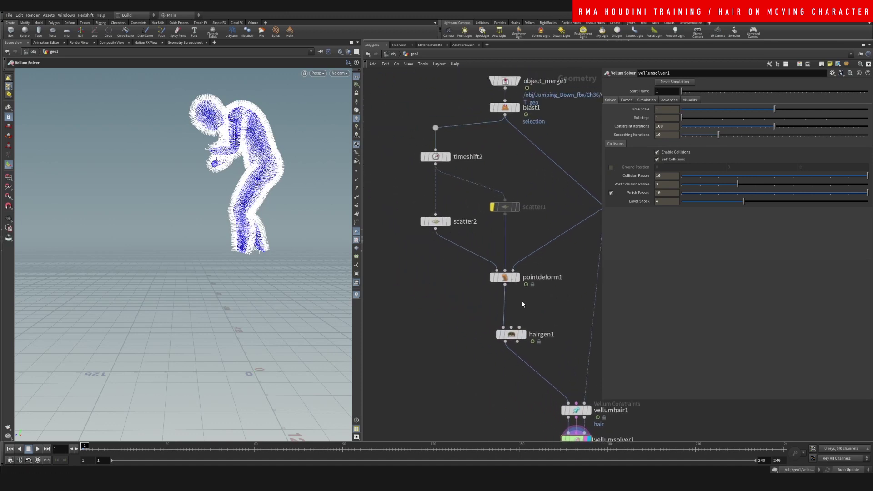
click(524, 336)
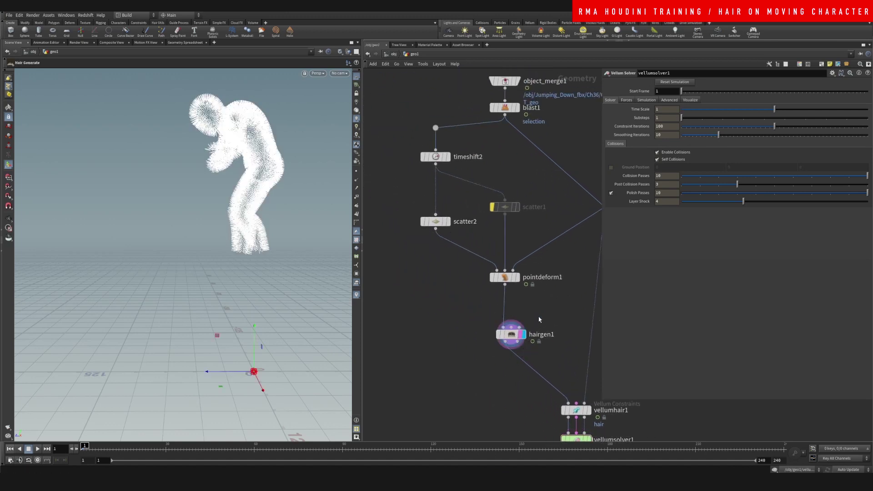
click(436, 221)
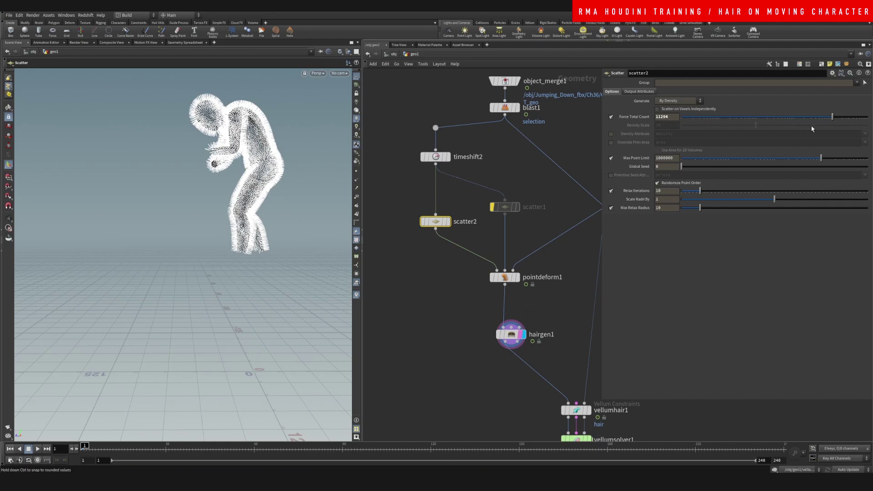
drag(831, 118, 815, 119)
Set the unguided hair Length of hairgen1 to 12 and check the hair's points in the viewport.
key(Down)
key(Down)
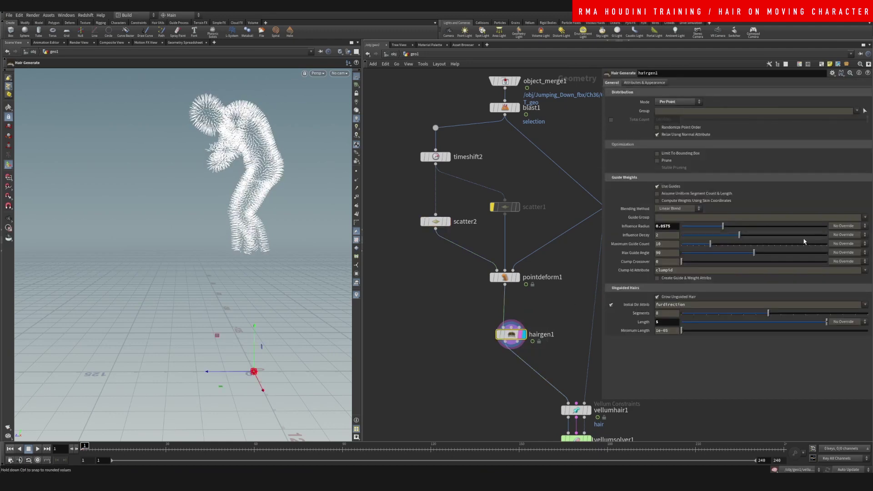
middle_drag(672, 325, 690, 312)
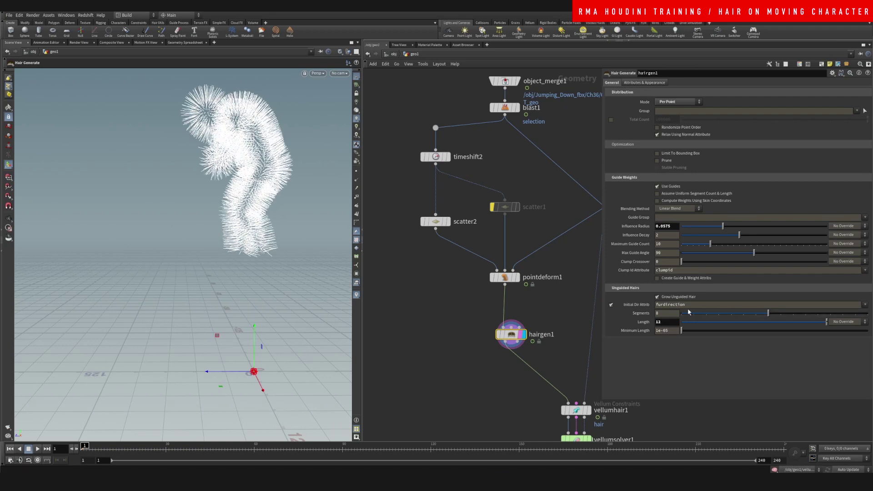
middle_drag(558, 326, 546, 318)
click(357, 174)
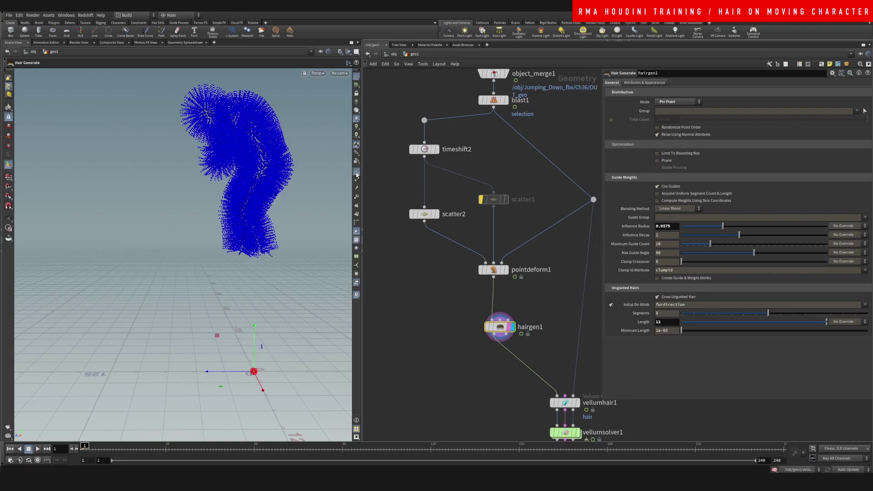
click(357, 173)
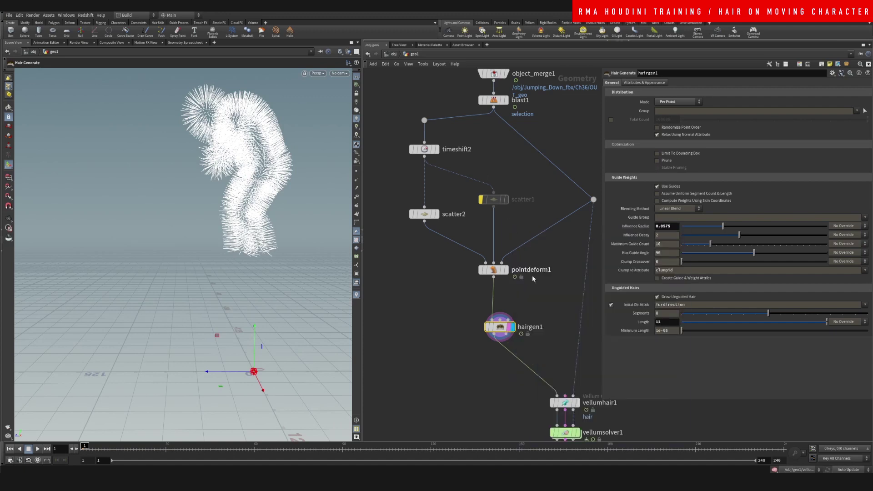
Display vellumsolver1 and play the hair simulation on the moving character.
middle_drag(557, 364, 486, 223)
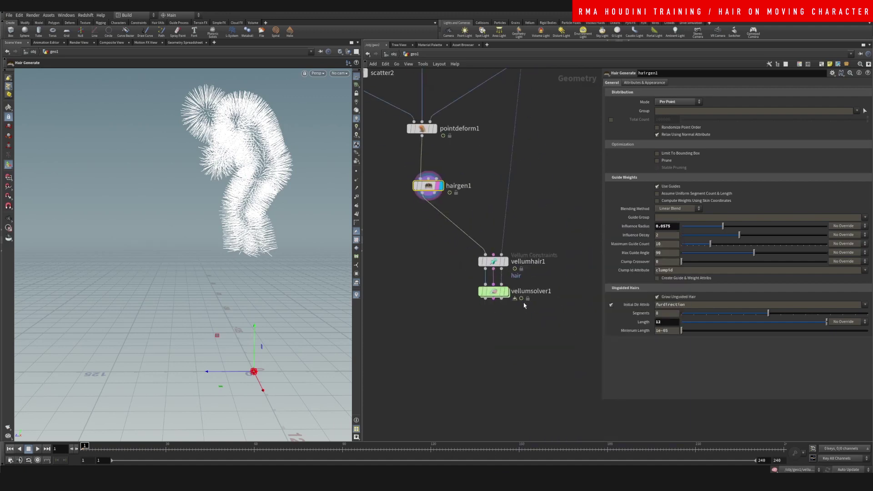
mouse_move(509, 296)
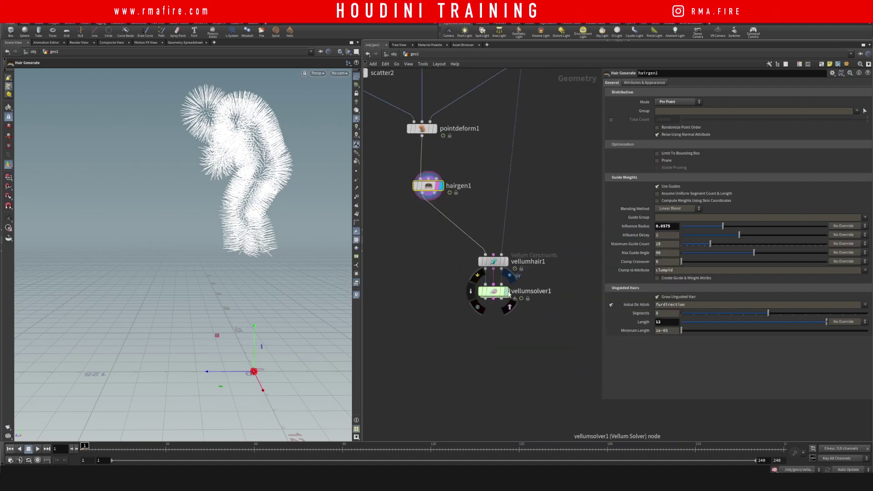
click(505, 294)
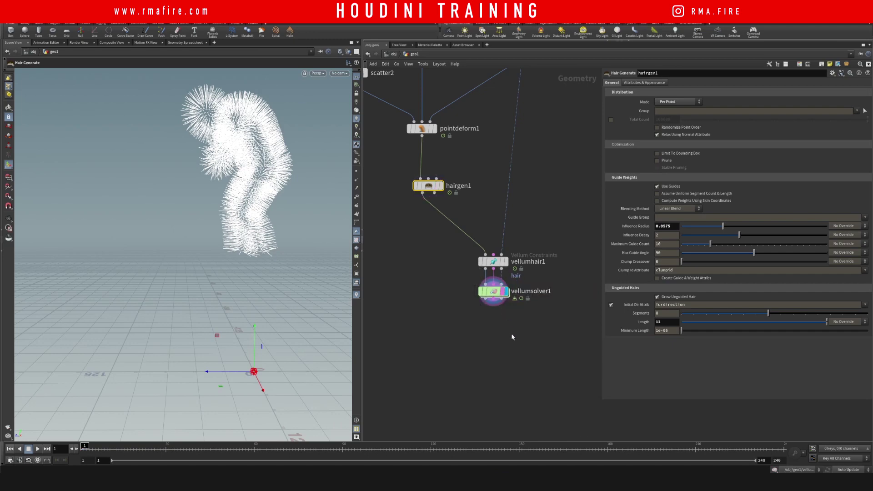
key(Escape)
drag(298, 240, 270, 239)
key(Return)
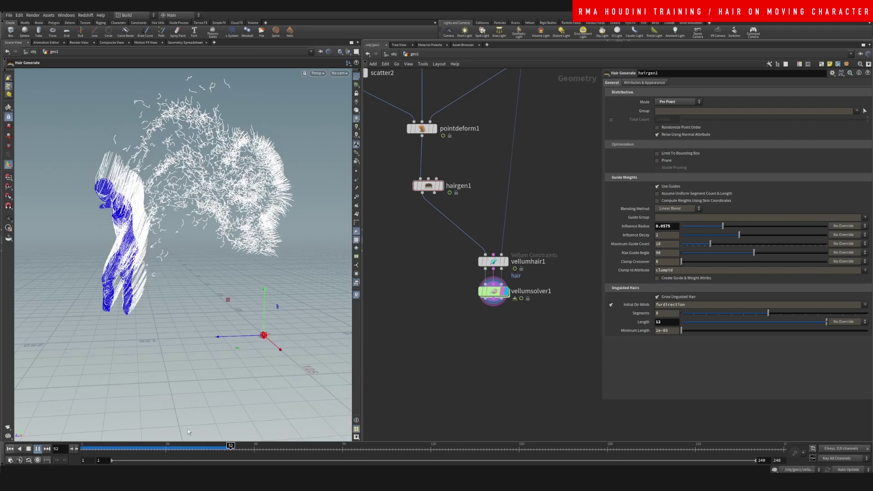
Stop at frame 34 of the simulation, open a new Scene View tab and frame the simulated hair in it.
drag(195, 449, 173, 431)
key(ctrl+t)
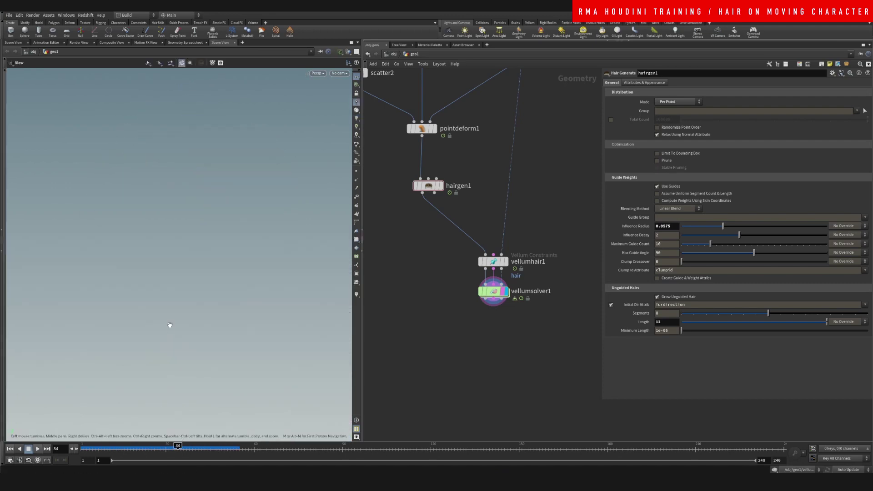
key(space+f)
right_drag(205, 191, 160, 291)
drag(160, 291, 198, 210)
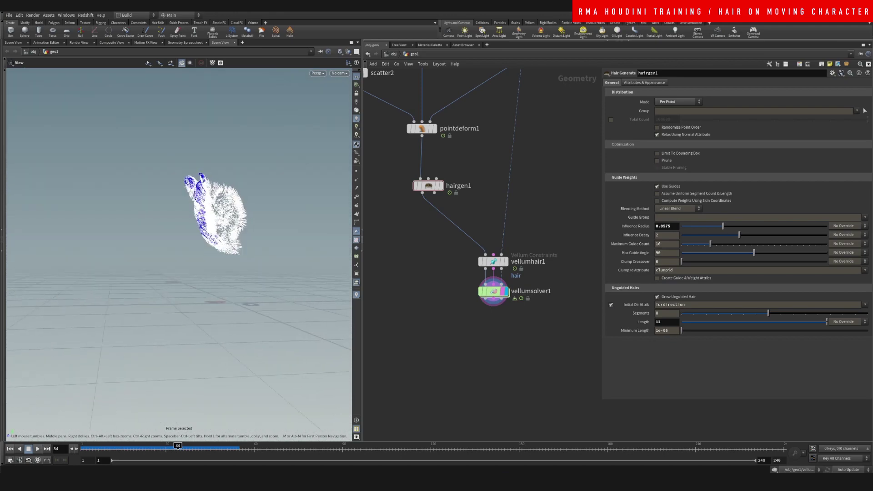
scroll(240, 228, up, 4)
Scrub the simulation to frame 40, examine how the hair follows the body, and return to frame 1.
drag(198, 450, 195, 430)
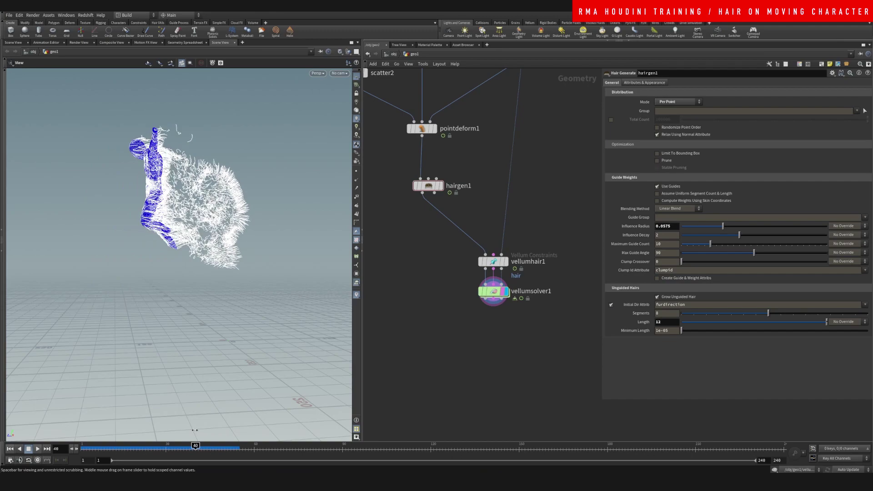
scroll(164, 191, up, 3)
mouse_move(165, 191)
mouse_down()
mouse_move(199, 192)
mouse_move(161, 193)
mouse_up()
drag(205, 217, 201, 223)
drag(209, 448, 75, 446)
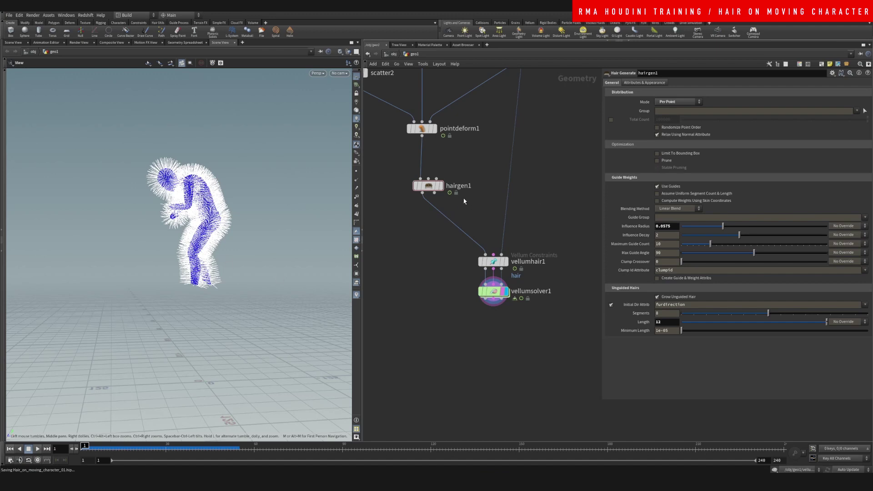
Display hairgen1 and examine the generated hair on the body up close.
scroll(464, 222, up, 2)
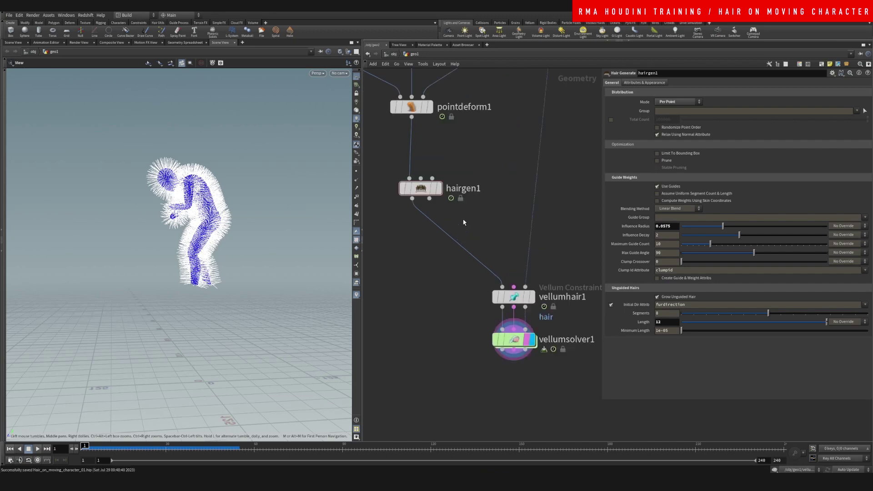
middle_drag(464, 222, 478, 241)
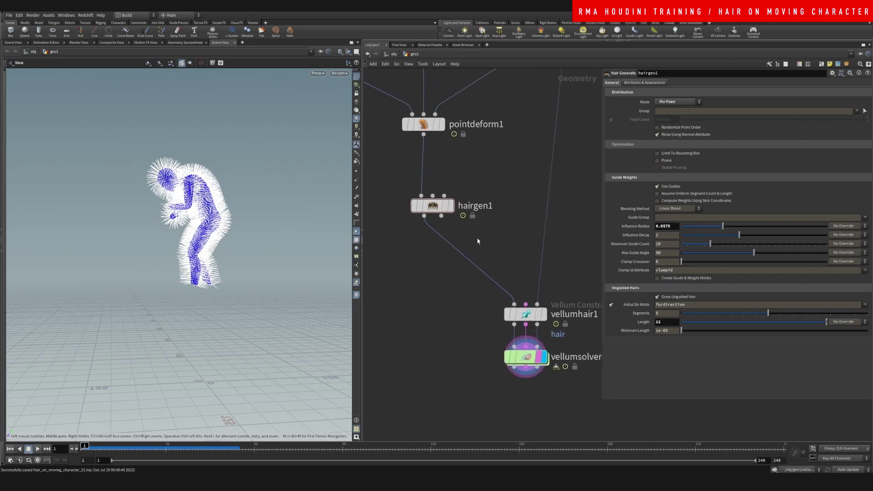
click(451, 205)
scroll(242, 220, up, 5)
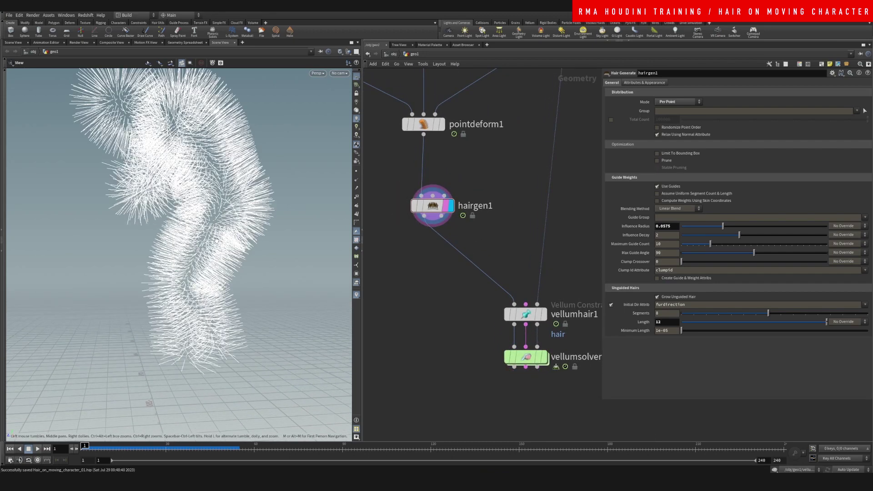
drag(242, 220, 269, 224)
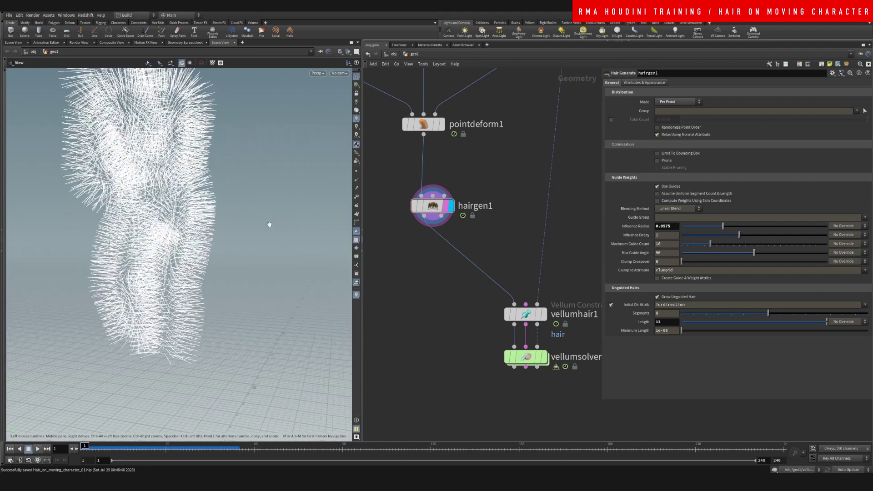
middle_drag(421, 273, 530, 239)
middle_drag(473, 273, 459, 262)
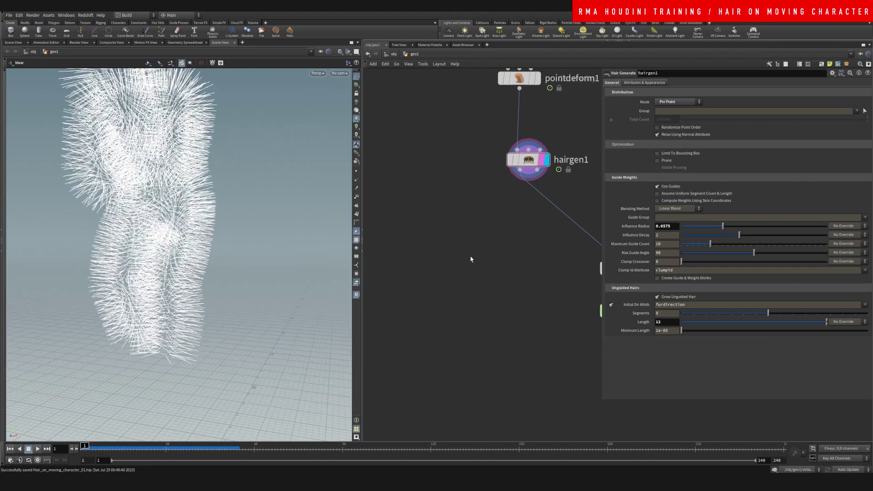
key(Tab)
text(group)
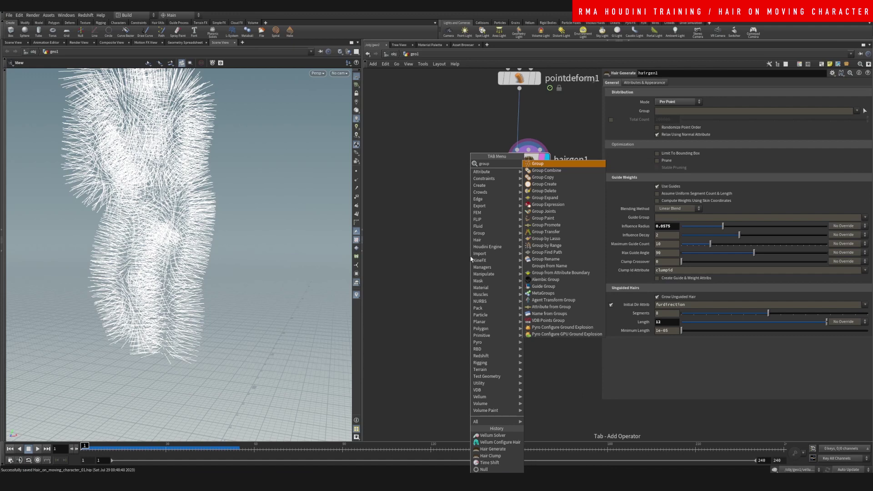
key(BackSpace)
key(BackSpace)
key(BackSpace)
key(BackSpace)
key(BackSpace)
text(for eac)
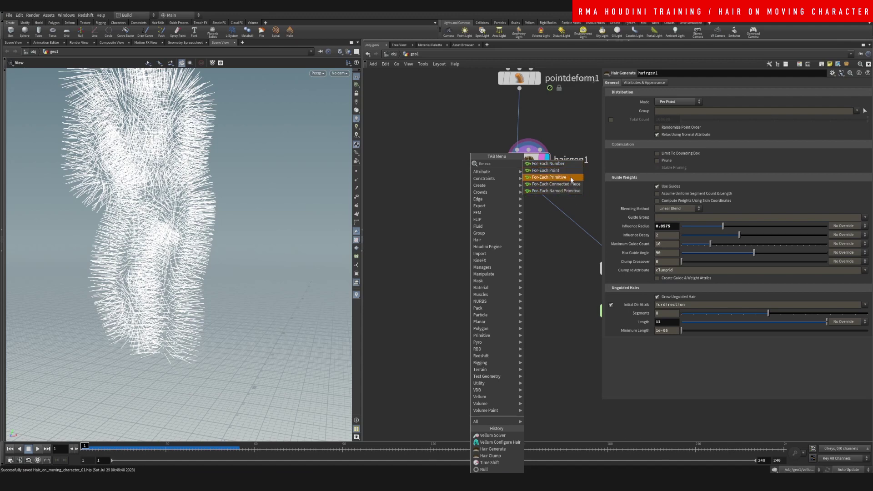
click(571, 177)
key(Tab)
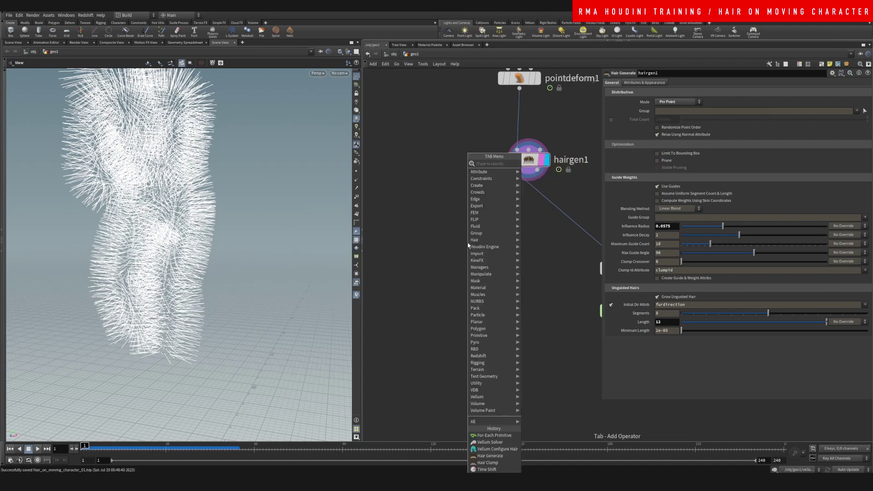
key(Escape)
key(c)
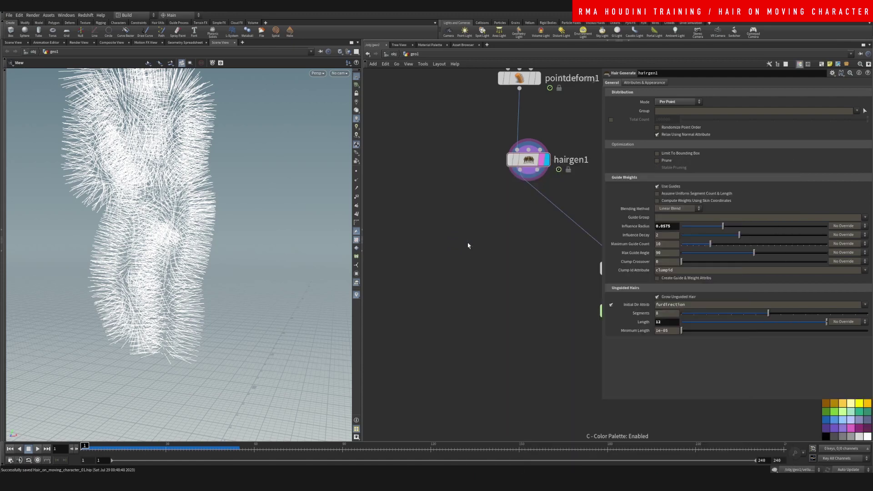
key(Tab)
key(Escape)
key(space)
key(Tab)
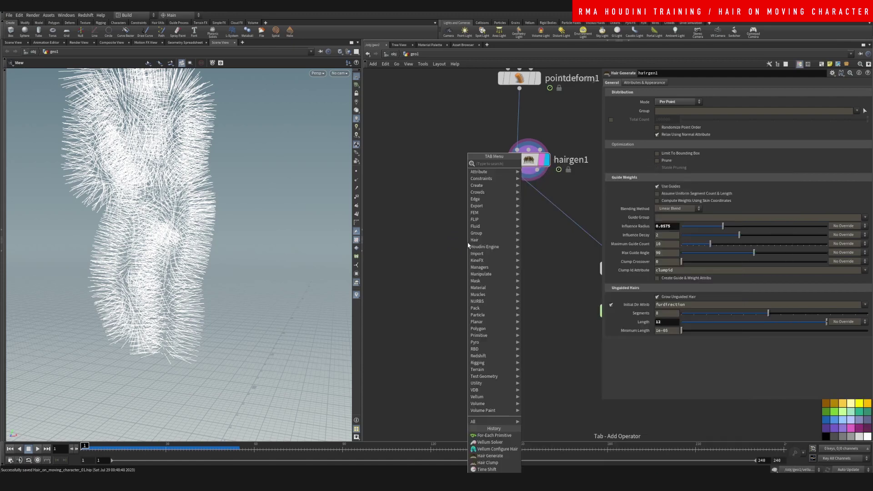
key(Escape)
Display the scattered points of pointdeform1 and activate the Select tool in the viewport.
middle_drag(429, 219, 456, 309)
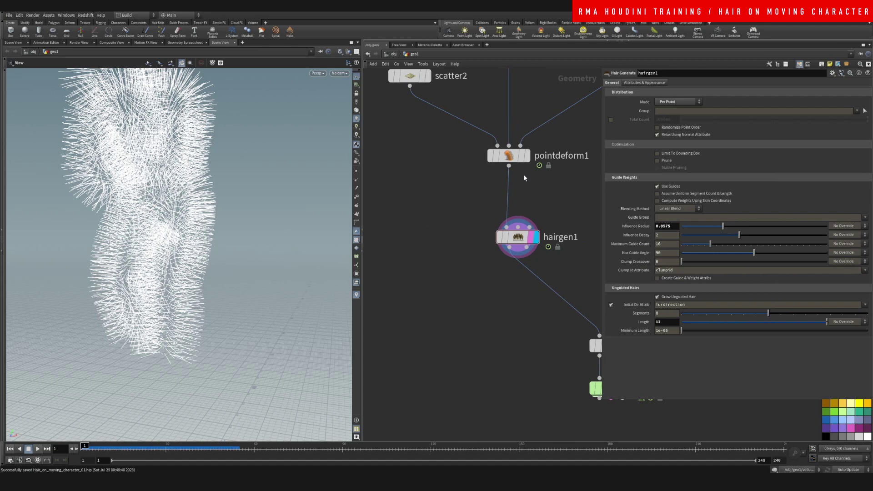
click(530, 134)
middle_drag(446, 222, 446, 202)
mouse_move(509, 198)
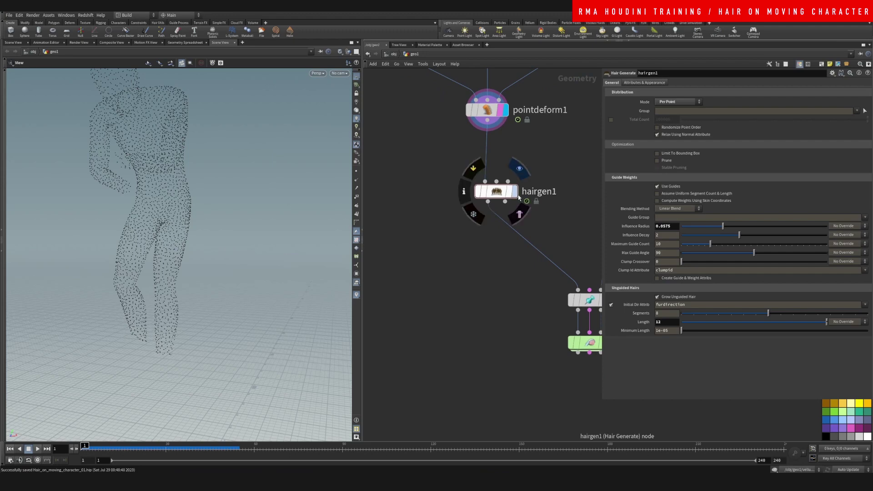
click(5, 210)
click(9, 111)
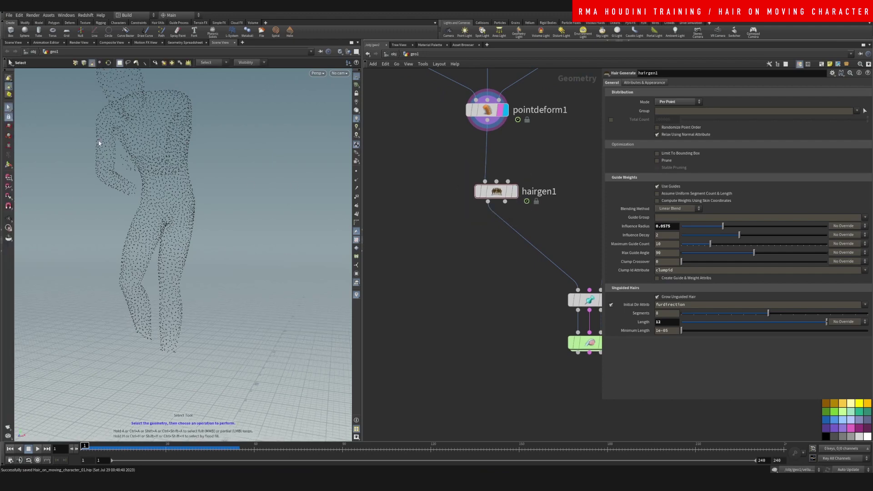
Add a Color node beside hairgen1, feed it from pointdeform1 and display it.
scroll(448, 249, down, 1)
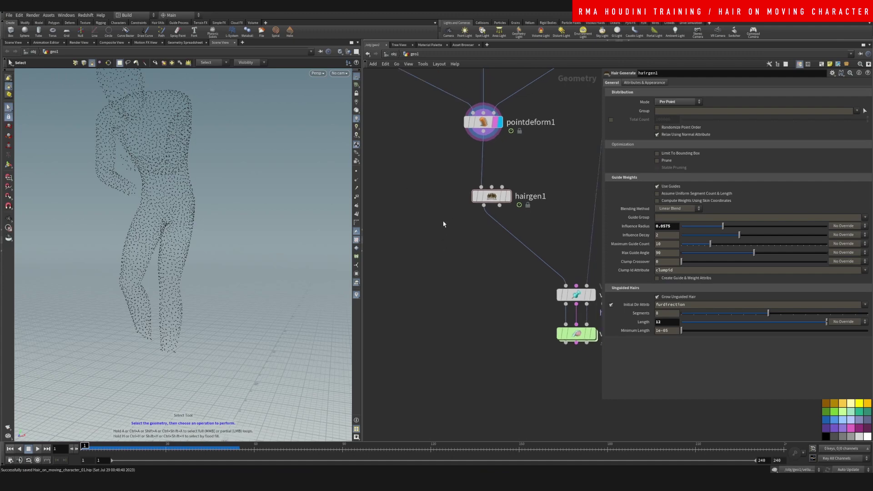
middle_drag(481, 254, 447, 247)
drag(463, 194, 468, 190)
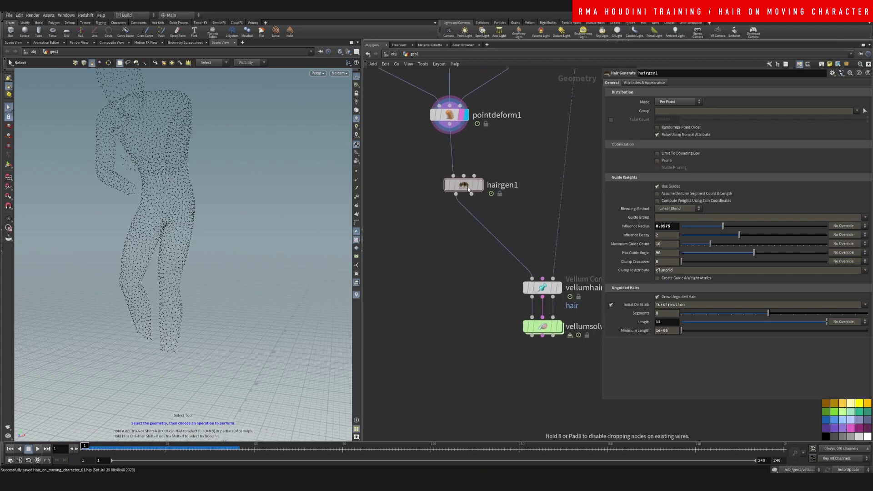
middle_drag(433, 217, 450, 207)
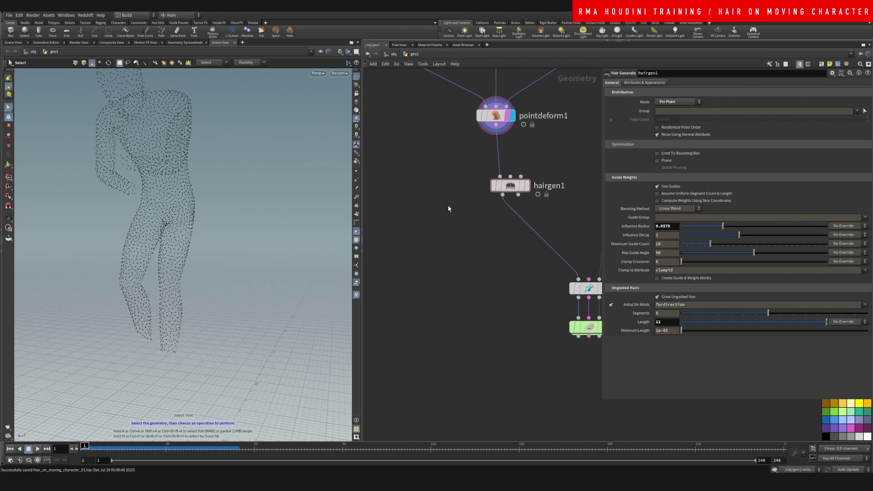
key(Tab)
text(color)
key(Return)
click(448, 208)
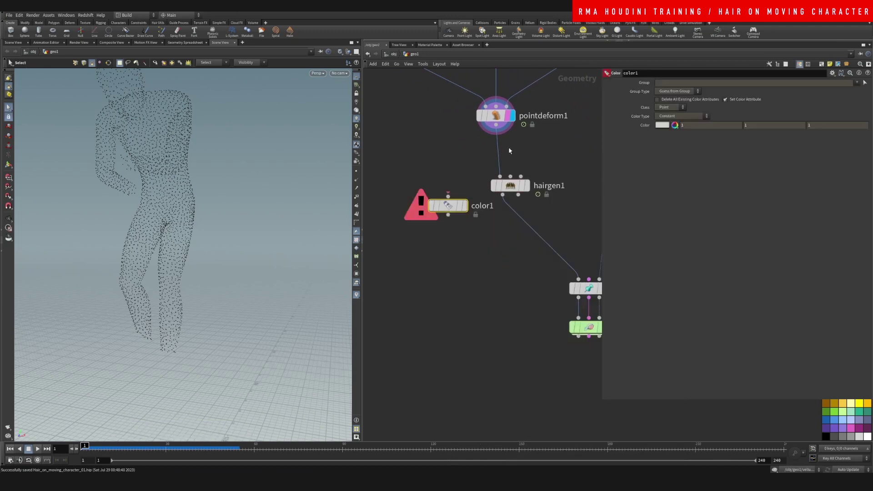
drag(466, 168, 390, 187)
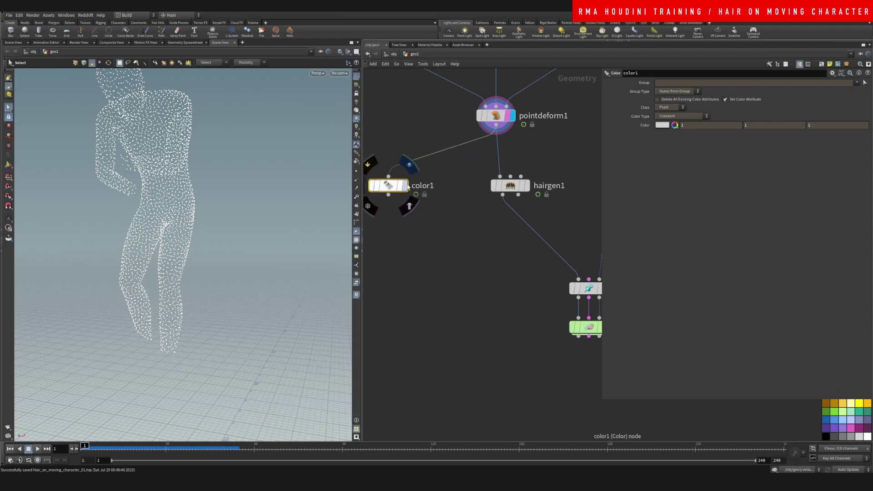
click(404, 187)
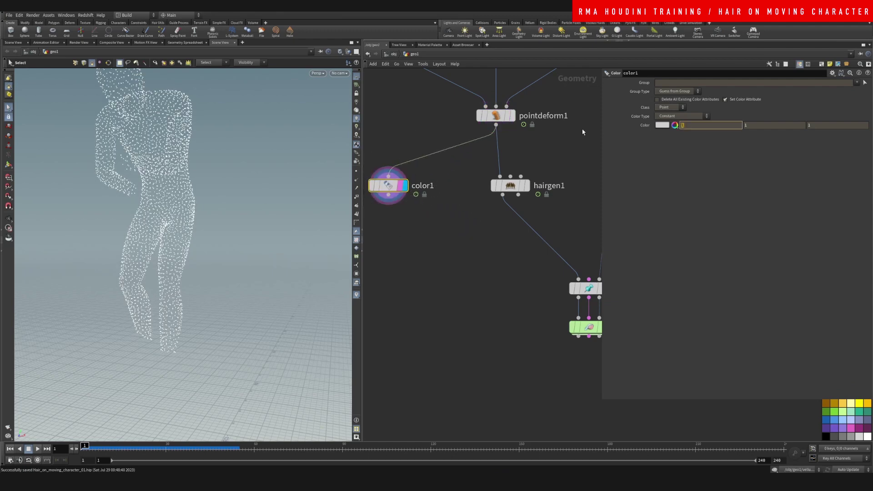
Set the Color of color1 to black (0, 0, 0).
text(0)
key(Tab)
text(0)
key(Tab)
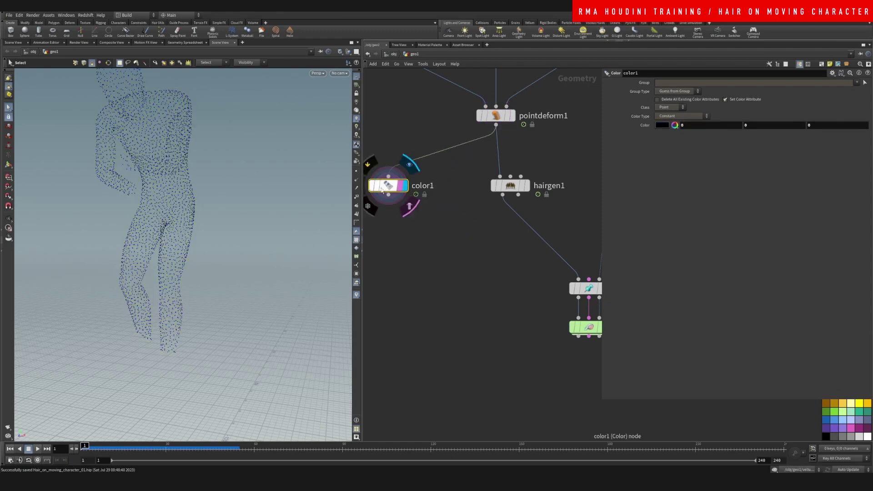
Duplicate the black Color node and rewire color1 so it takes its input from hairgen1.
alt+drag(389, 186, 477, 258)
mouse_move(503, 195)
mouse_down()
mouse_move(481, 249)
mouse_move(386, 255)
mouse_up()
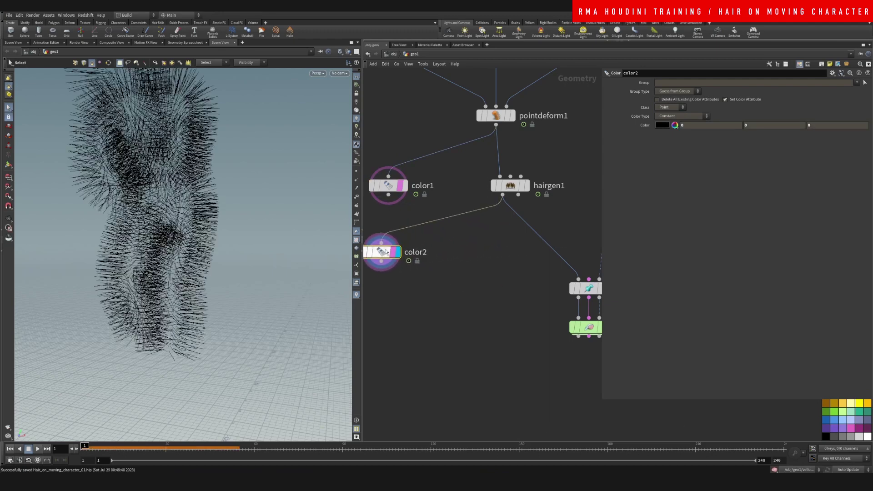
drag(388, 185, 484, 252)
click(485, 244)
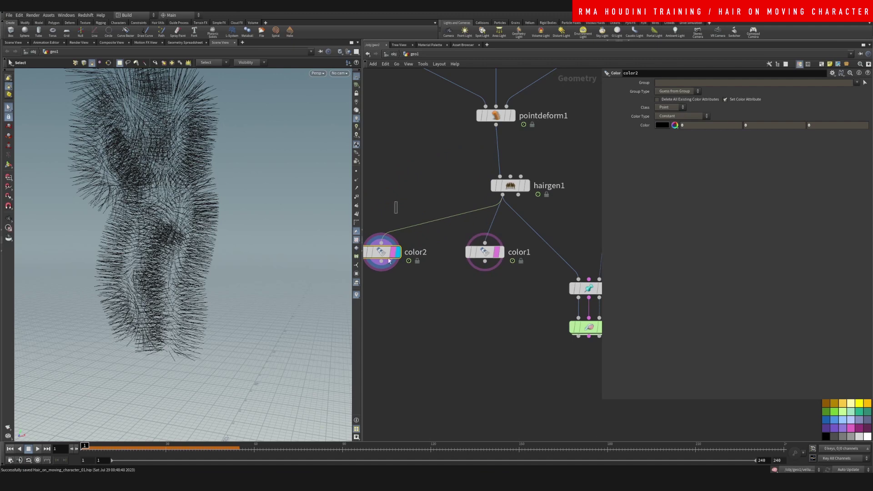
Feed color2 from pointdeform1 and set its Color to red (1, 0, 0).
click(382, 243)
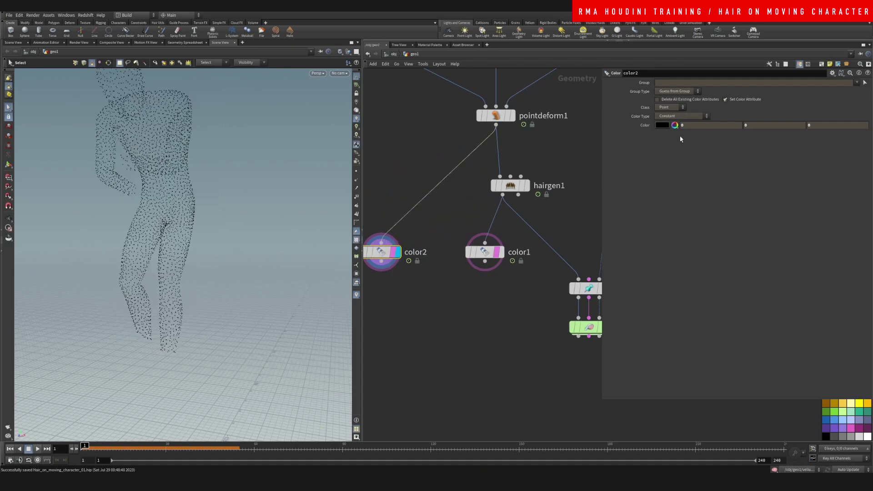
key(Return)
middle_drag(467, 315, 507, 278)
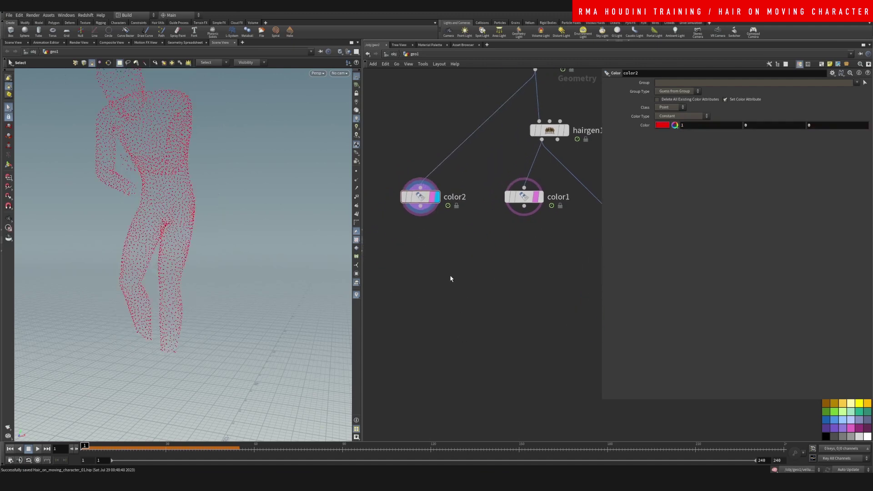
key(Tab)
text(attra)
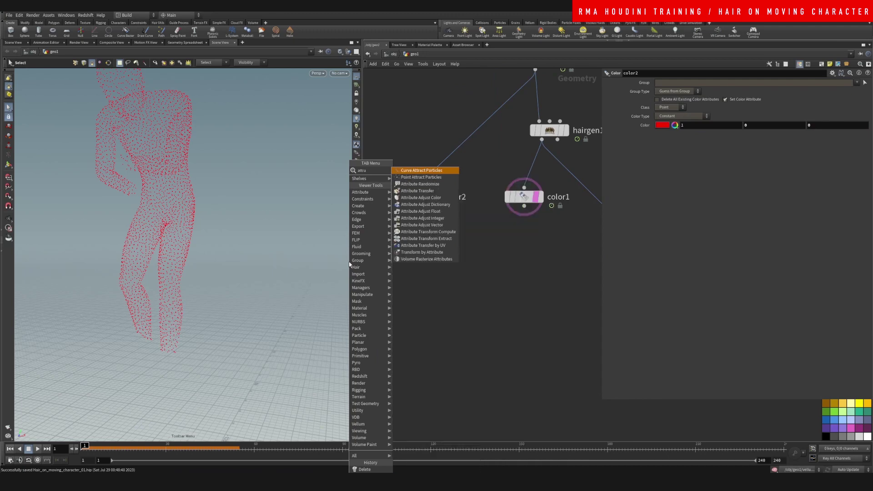
click(427, 190)
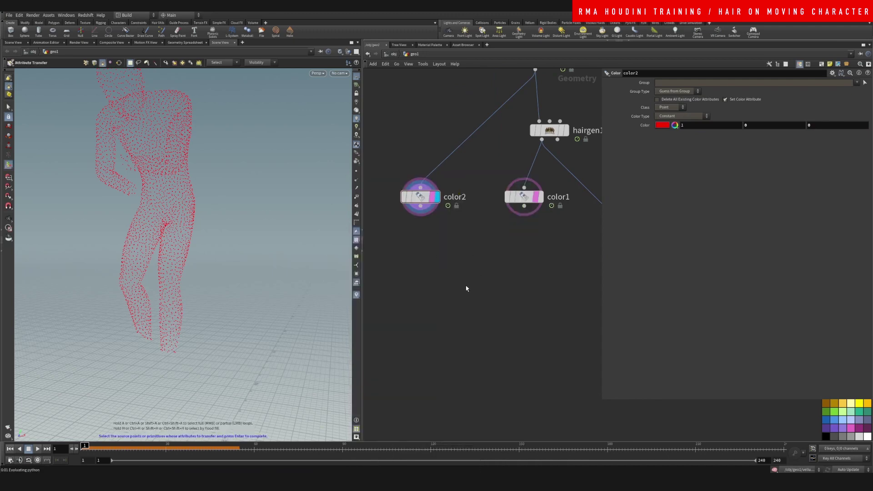
Add an Attribute Transfer node below the Color nodes, wire color2 into its first input and color1 into its second, and display it.
key(Tab)
text(attra)
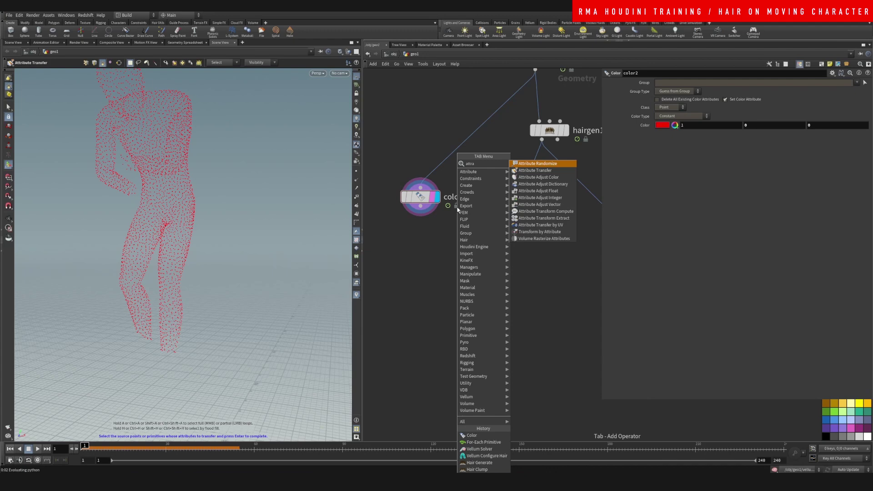
key(Down)
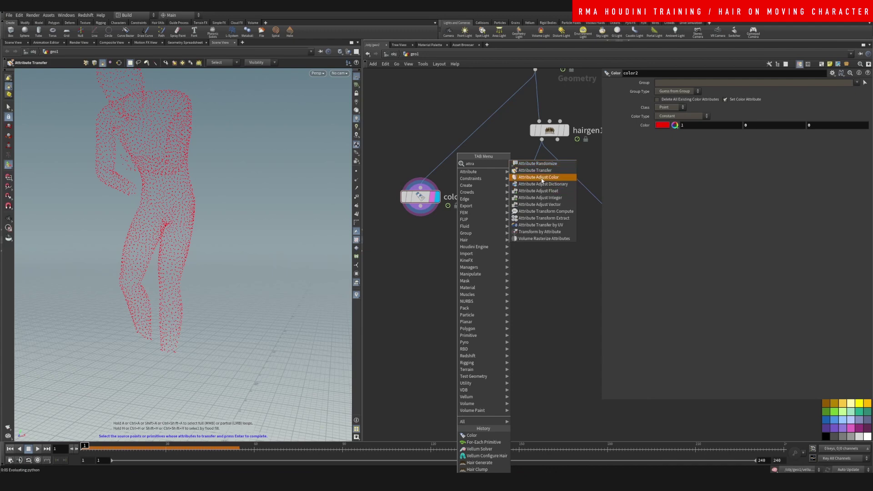
key(Return)
click(414, 252)
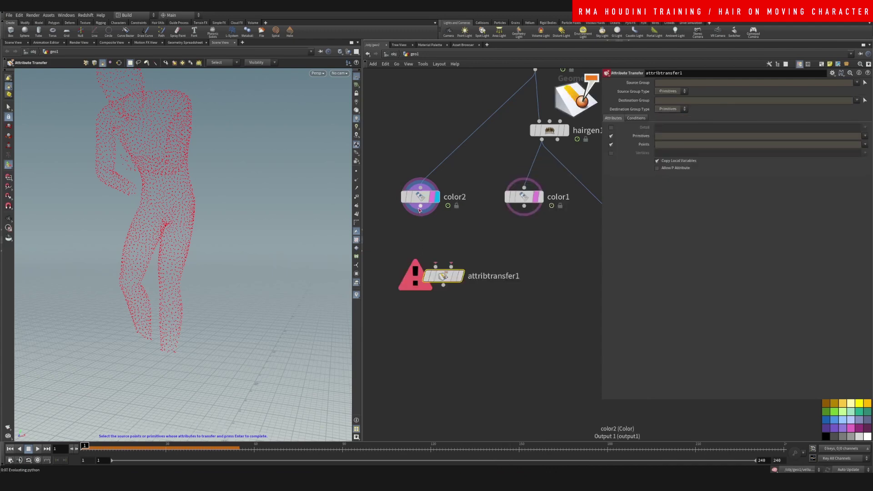
drag(421, 207, 524, 207)
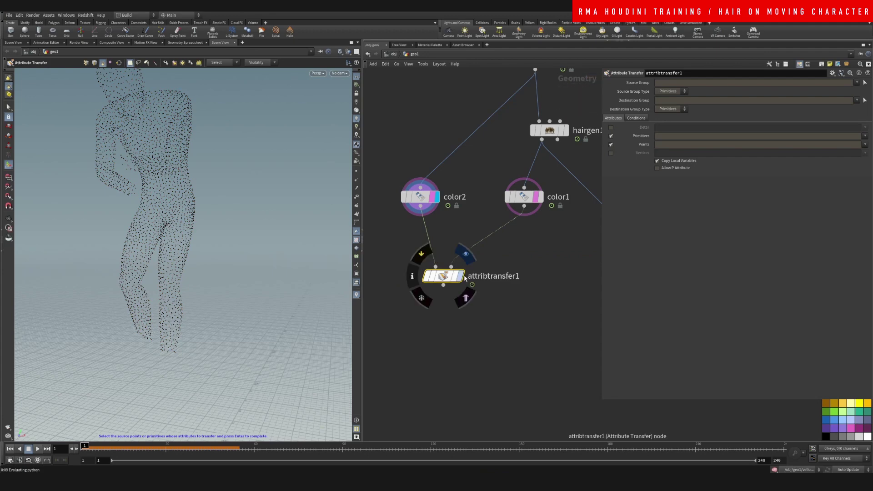
click(464, 249)
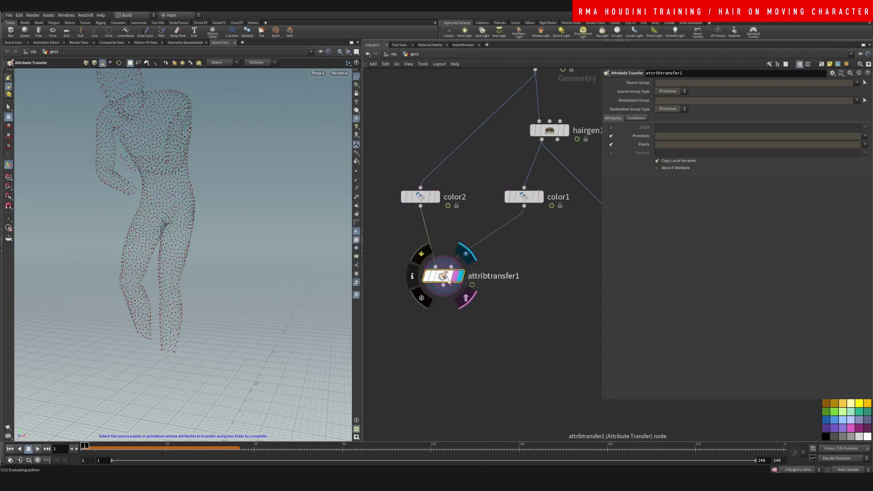
Swap the inputs of attribtransfer1 so color1 is first and color2 second, and examine the transferred hair colors.
drag(443, 276, 461, 288)
drag(524, 207, 475, 292)
click(471, 278)
alt+drag(166, 221, 220, 252)
scroll(177, 221, down, 4)
scroll(214, 205, up, 10)
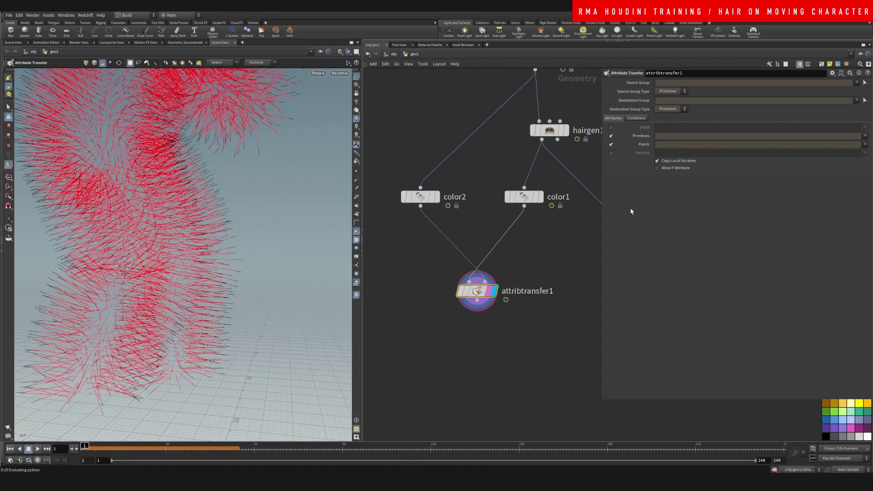
Set the Distance Threshold of attribtransfer1 to 0 and examine the red hair roots around the body.
click(636, 119)
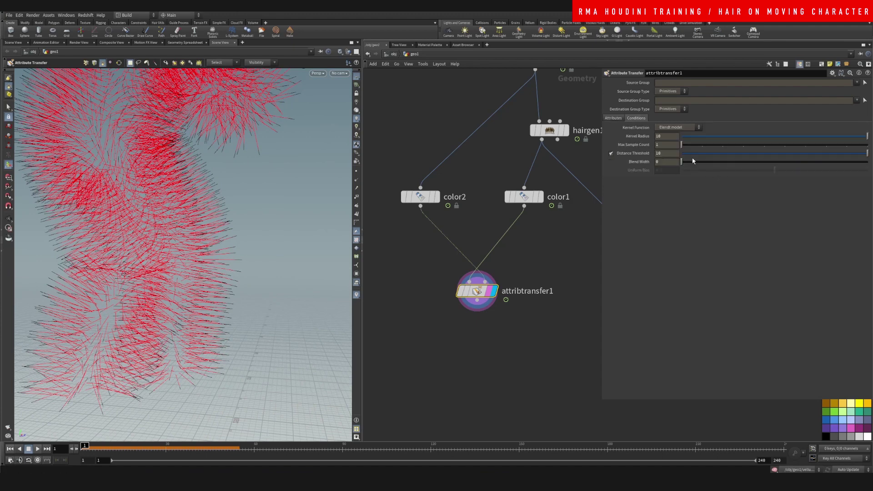
drag(694, 153, 697, 155)
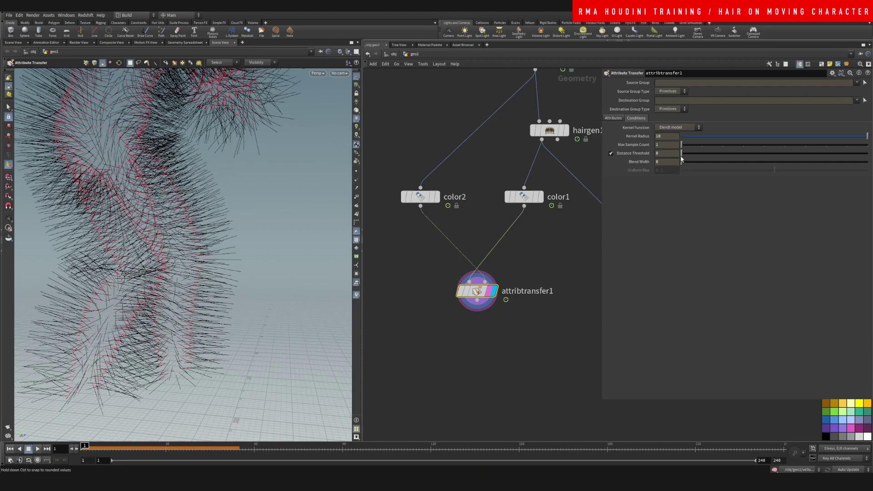
alt+right_drag(232, 209, 149, 277)
alt+drag(191, 241, 138, 228)
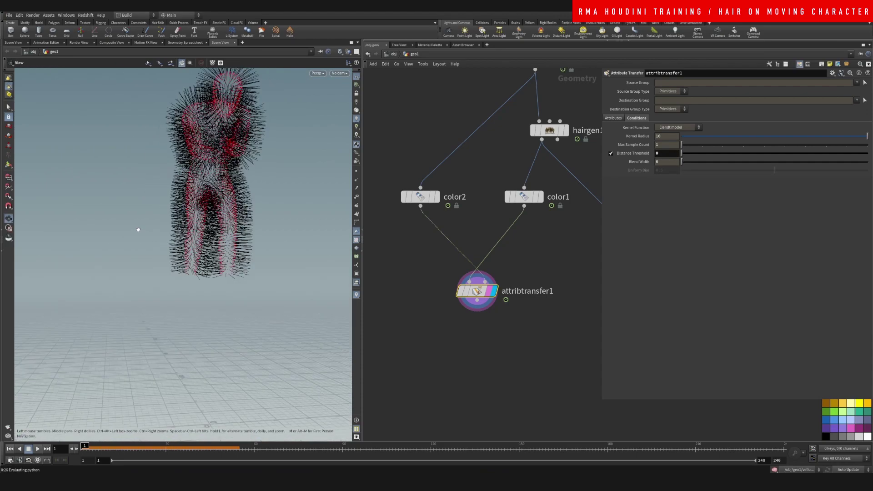
Add a Group Expression node directly below attribtransfer1, wired to its output, and display it.
alt+middle_drag(218, 200, 176, 219)
drag(177, 220, 148, 221)
alt+right_drag(148, 221, 159, 211)
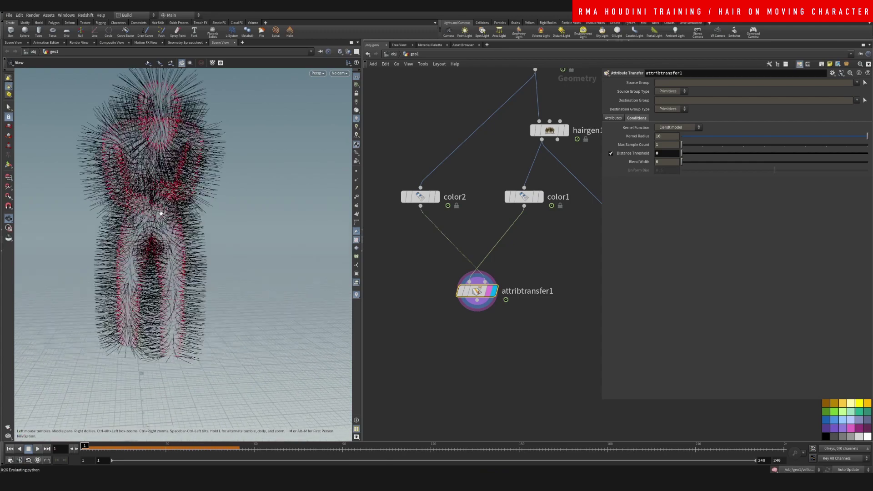
alt+drag(159, 211, 171, 213)
middle_drag(491, 377, 457, 265)
key(Tab)
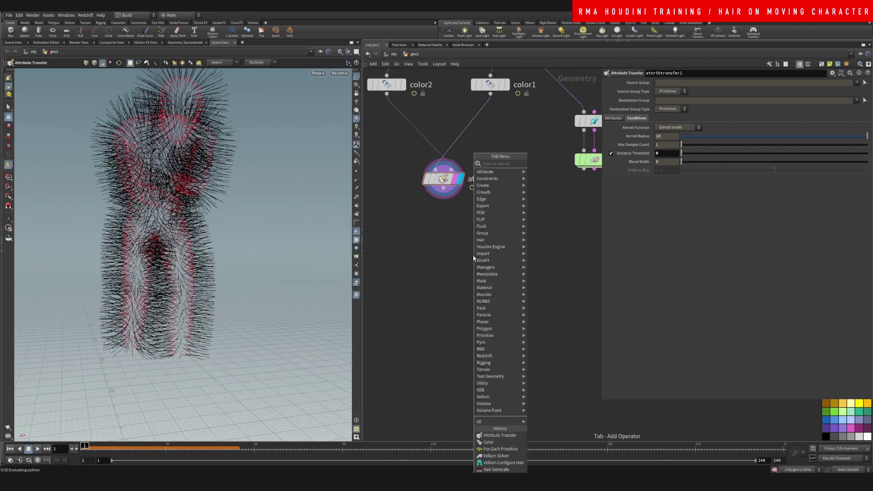
text(group ex)
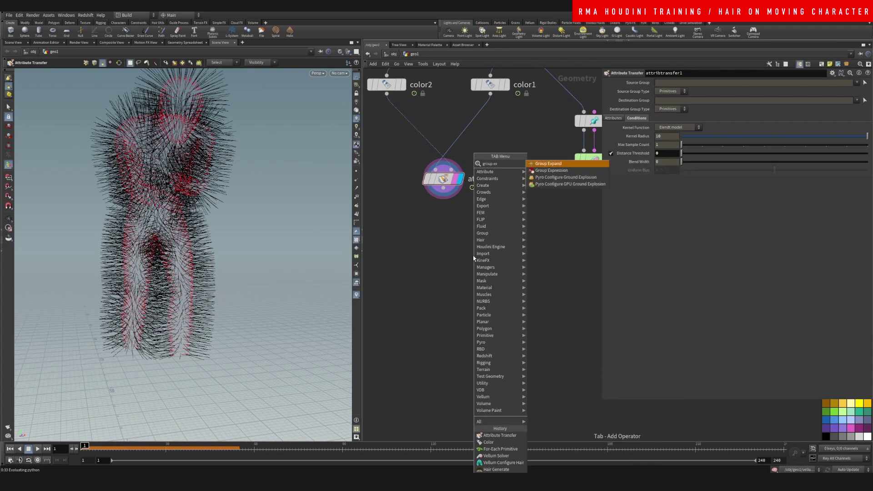
click(536, 171)
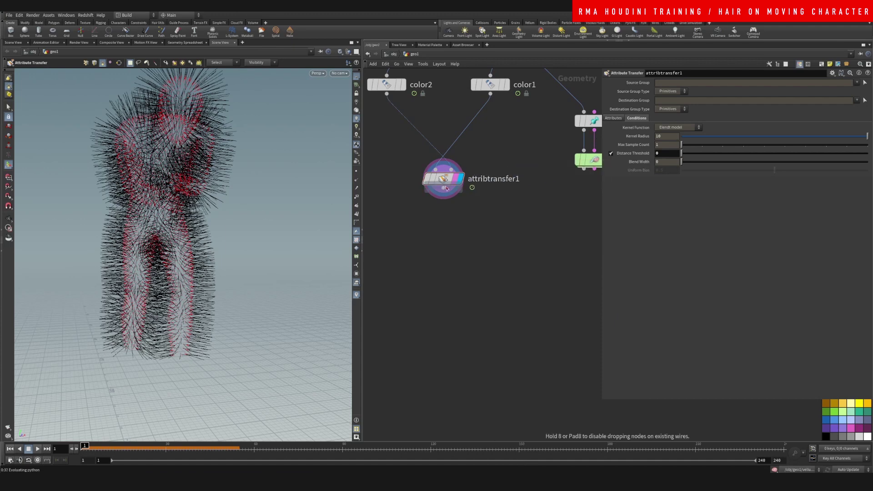
click(455, 212)
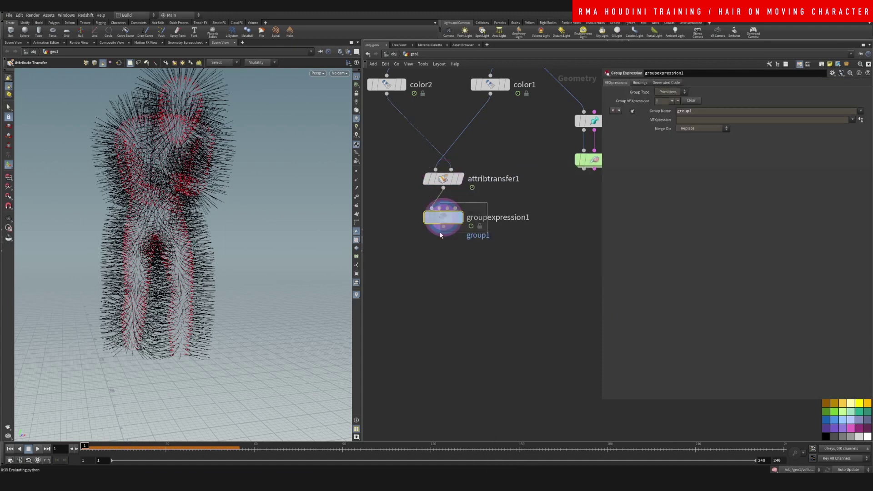
click(668, 92)
click(668, 99)
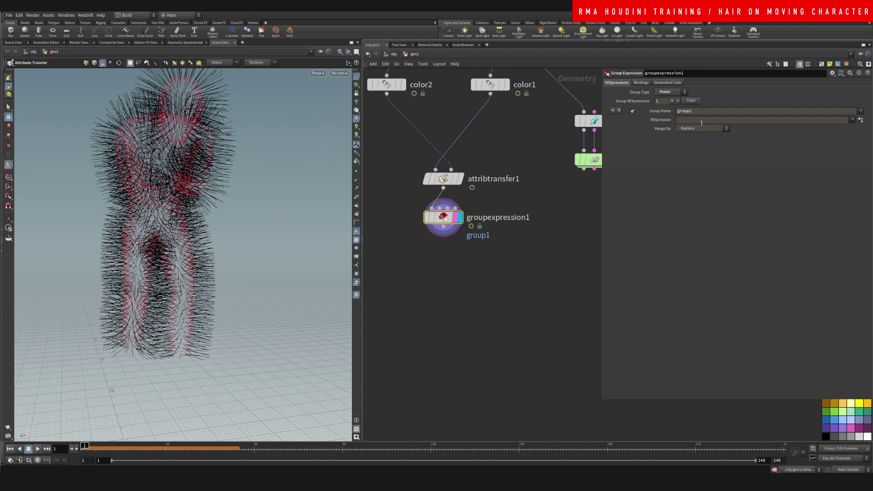
click(698, 120)
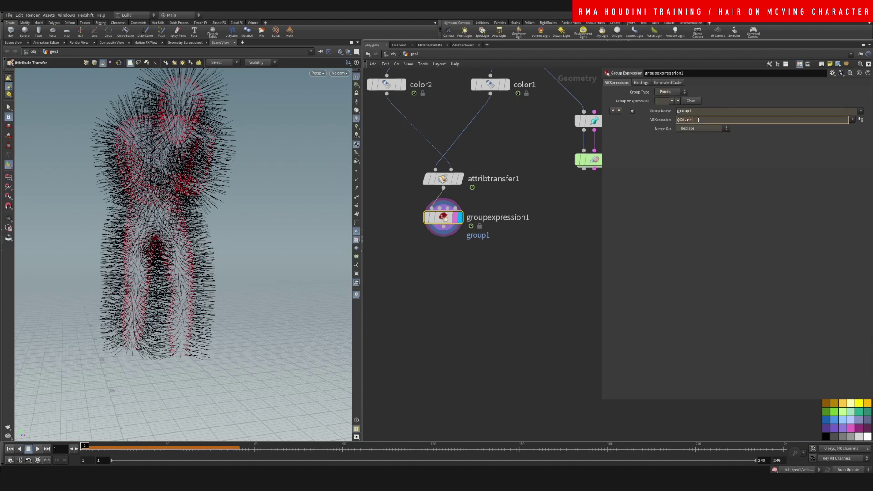
key(Return)
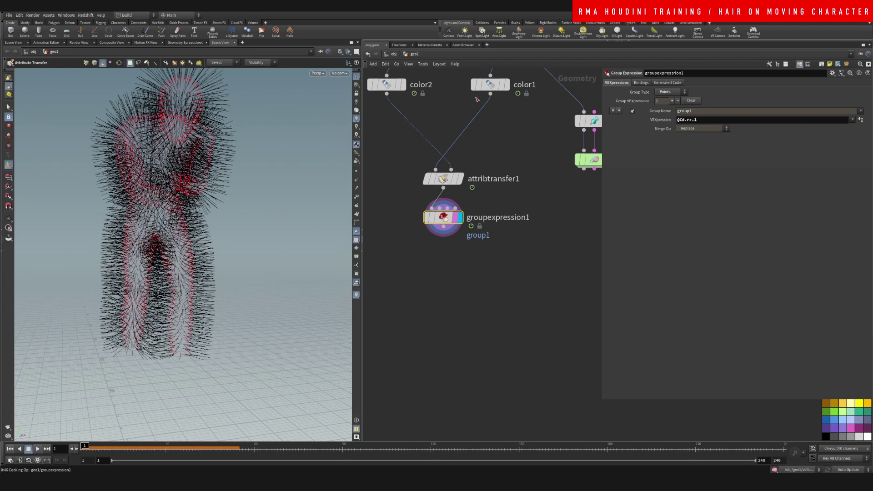
drag(501, 206, 418, 241)
Add a Color node fed from groupexpression1, restrict it to group1, and examine which hair points it colors.
middle_drag(470, 305, 479, 300)
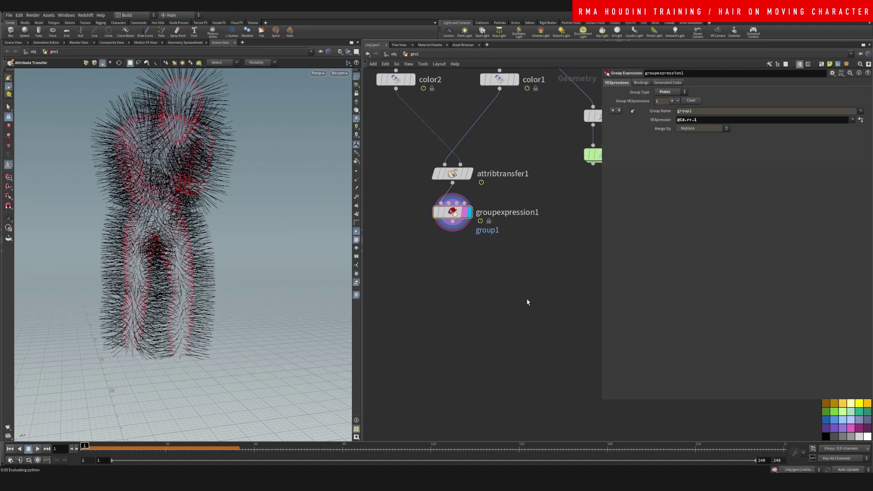
key(Tab)
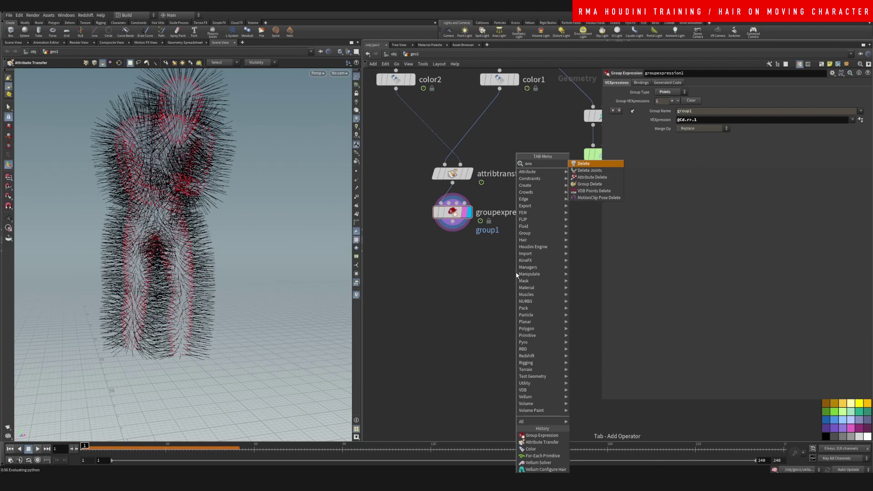
text(blast)
key(Return)
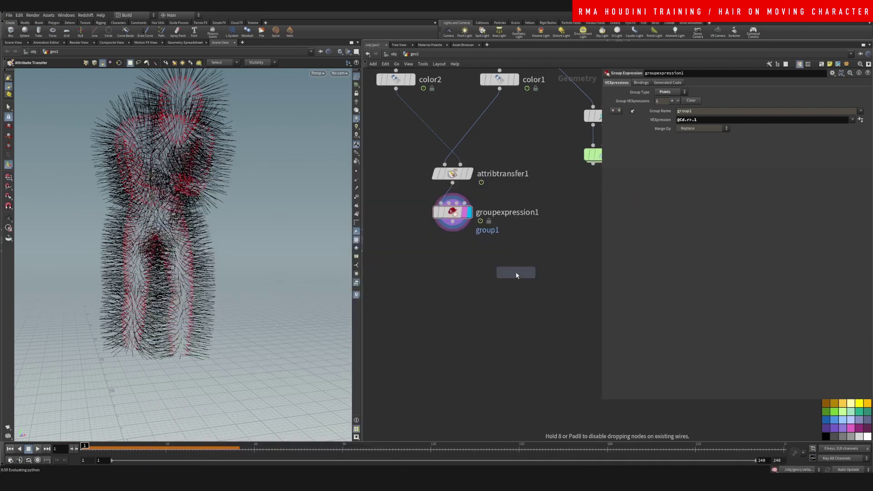
click(436, 279)
drag(424, 251, 386, 279)
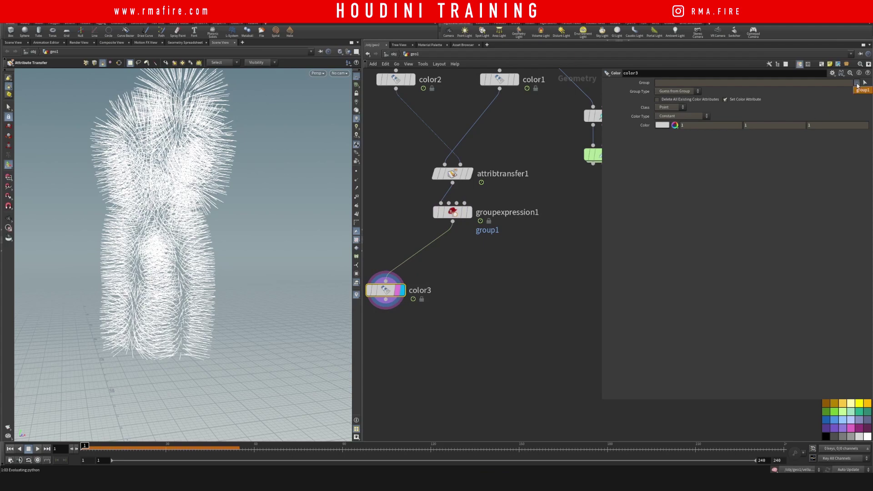
click(862, 91)
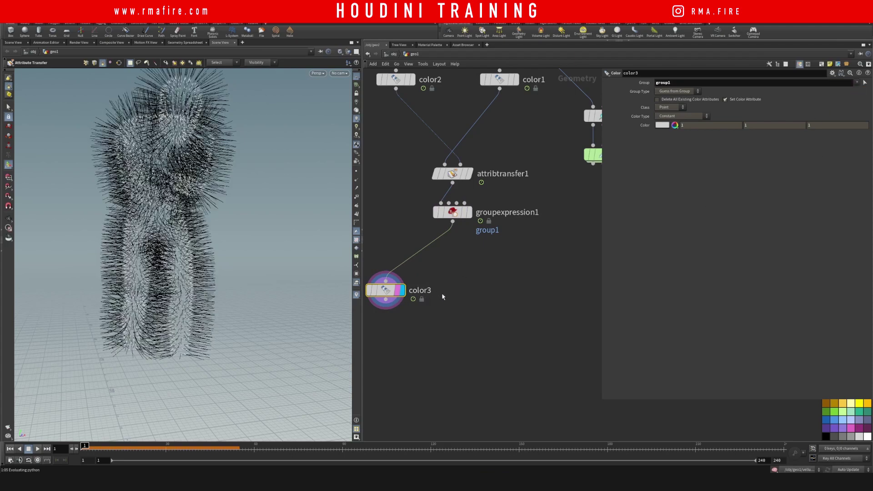
alt+drag(183, 176, 255, 179)
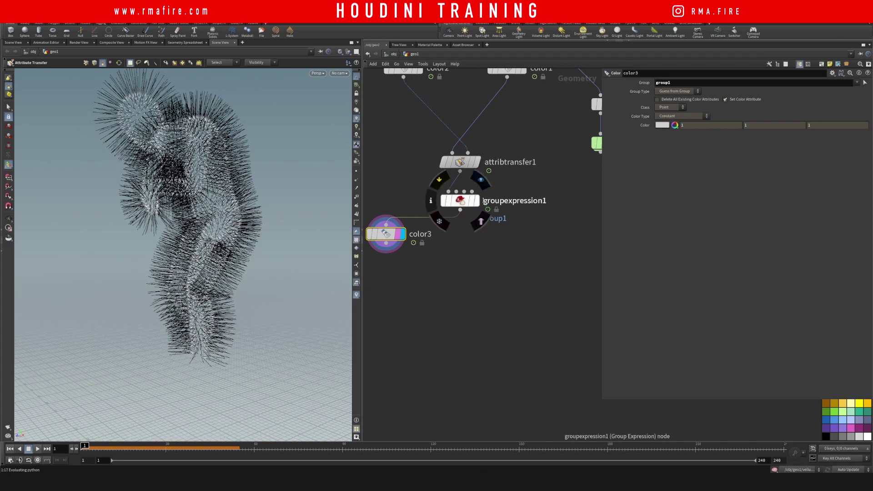
Display groupexpression1 again and set its Group Name to x.
click(484, 201)
click(477, 201)
click(461, 200)
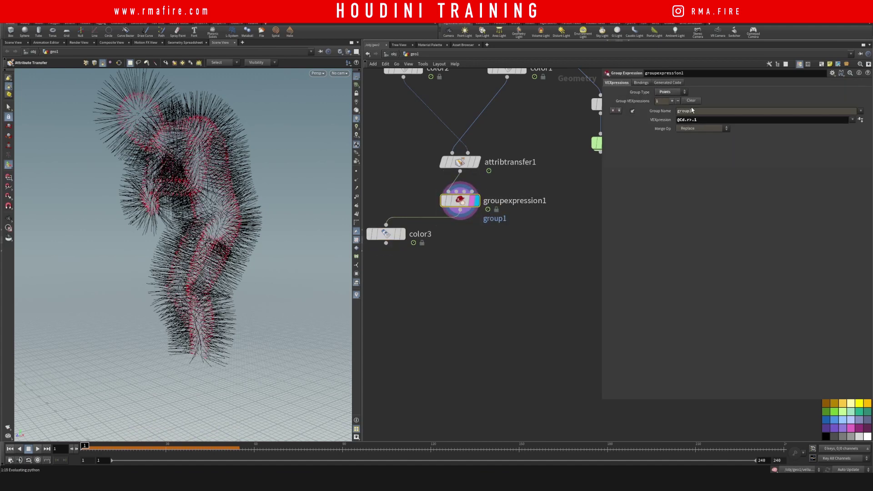
key(Return)
double_click(700, 113)
text(x)
key(Return)
Wire groupexpression1's output into the first input of vellumhair1 and move the two Vellum nodes lower in the network.
scroll(487, 264, down, 3)
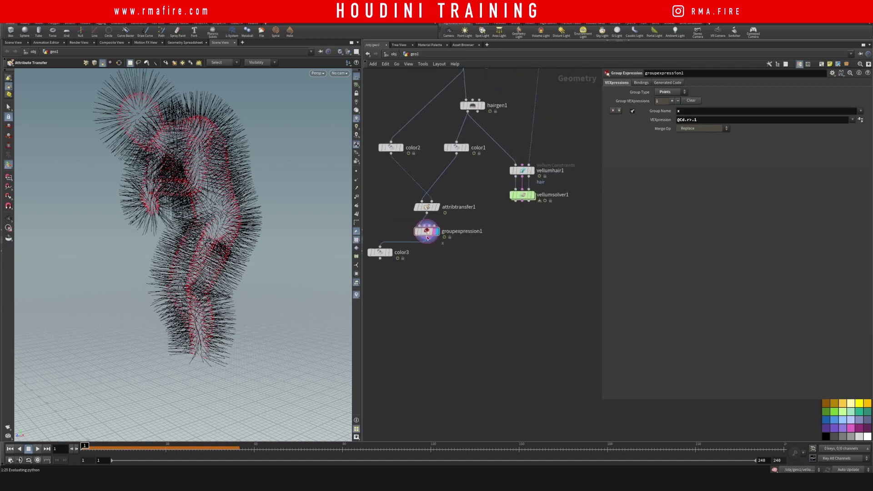
click(427, 238)
click(515, 165)
drag(545, 239, 518, 273)
scroll(537, 319, up, 2)
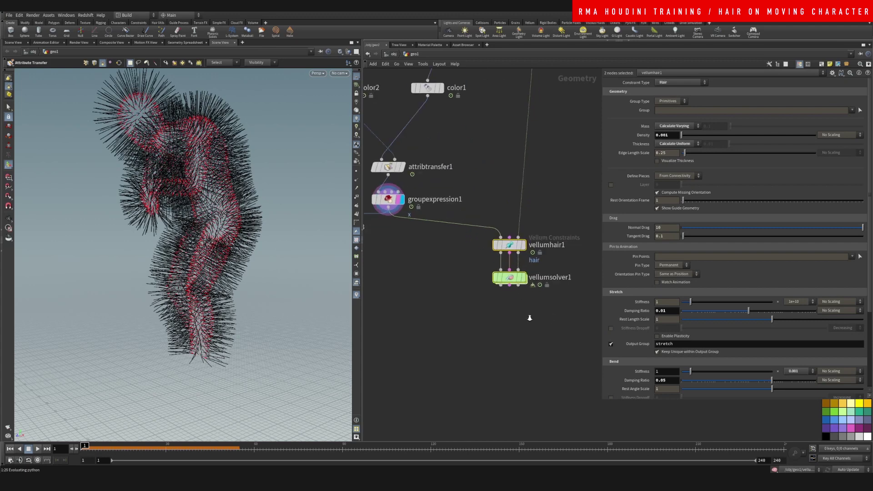
scroll(537, 295, down, 4)
scroll(544, 273, up, 3)
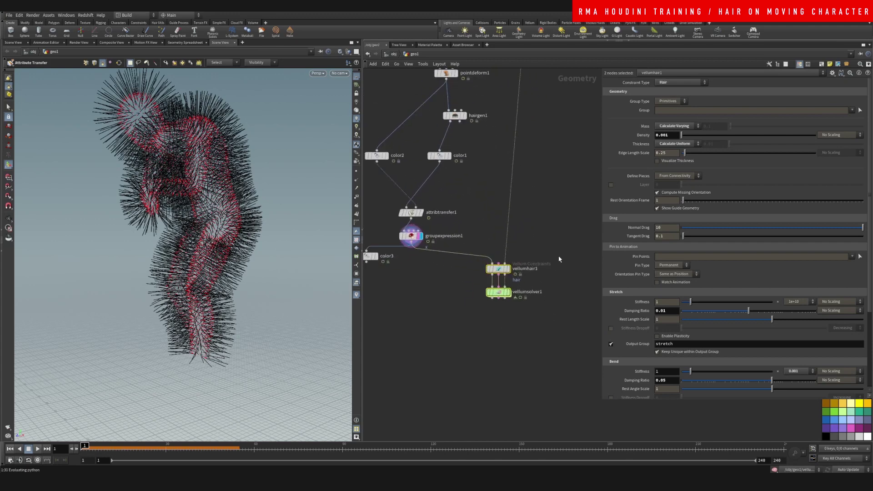
scroll(559, 257, up, 1)
middle_drag(553, 241, 549, 213)
click(546, 222)
scroll(528, 266, up, 2)
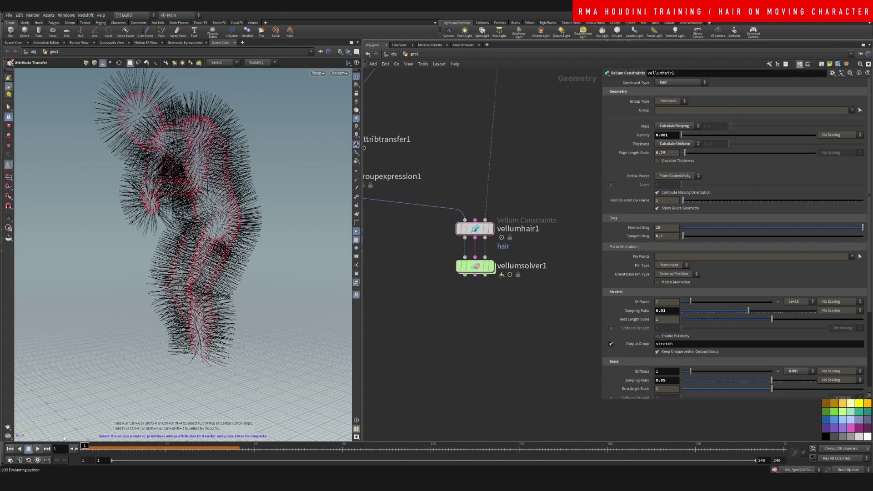
Display vellumsolver1 and set the Pin Points of vellumhair1 to group x.
click(491, 266)
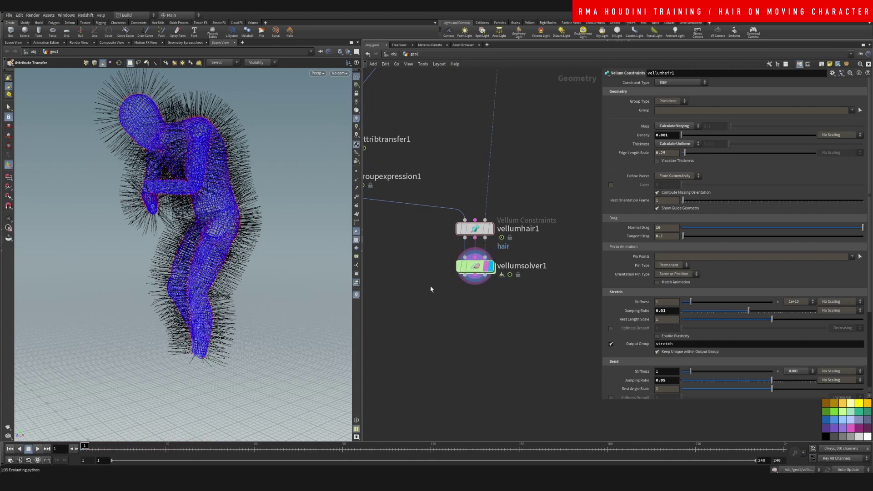
click(475, 266)
click(473, 229)
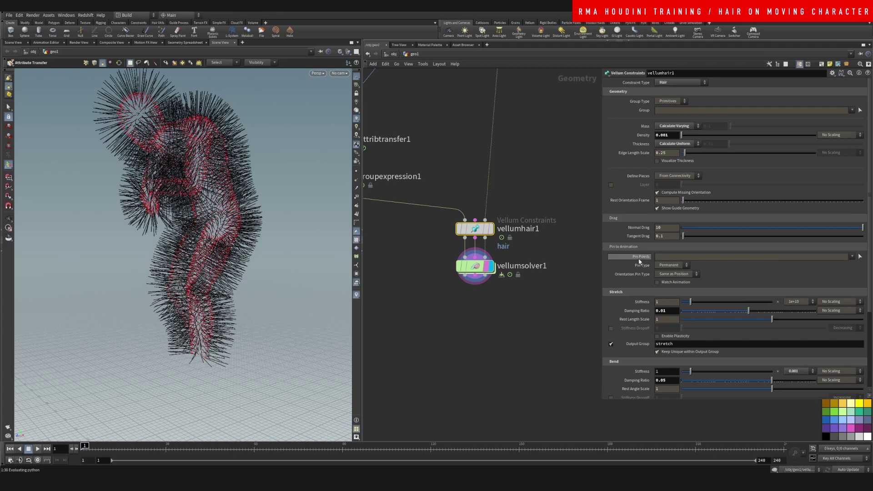
click(853, 256)
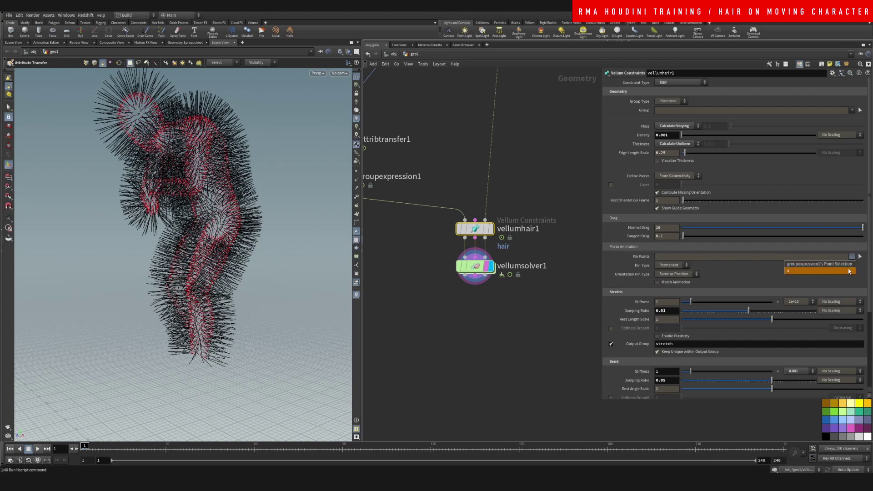
click(846, 260)
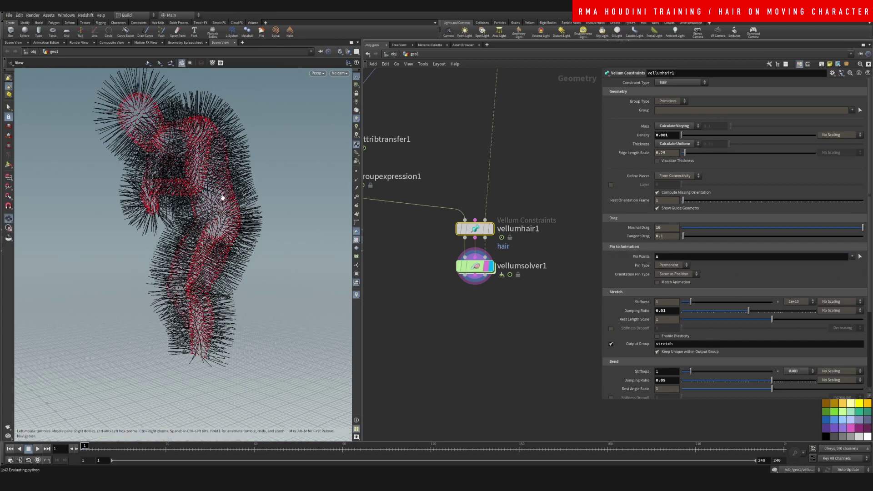
Play the simulation to check how the pinned hair follows the jumping body, and return to frame 1.
alt+right_drag(220, 197, 211, 228)
mouse_move(210, 229)
alt+mouse_down()
mouse_move(216, 220)
mouse_move(206, 229)
alt+mouse_up()
alt+middle_drag(206, 228, 256, 227)
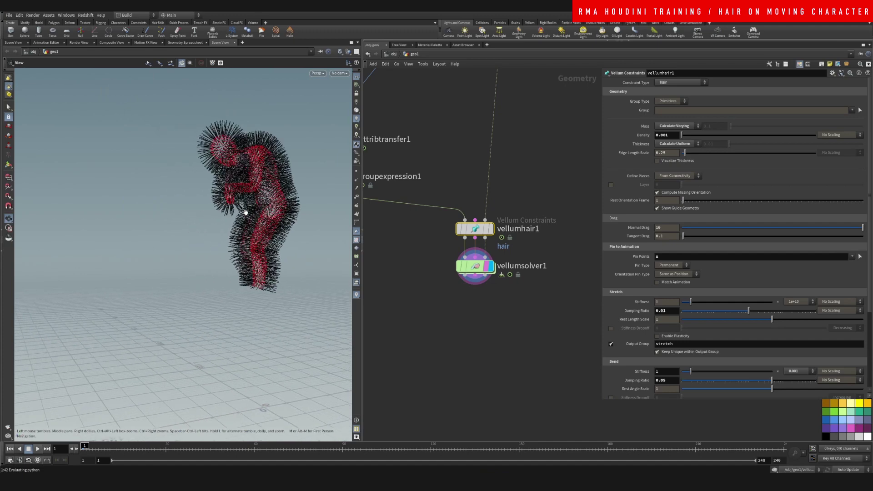
alt+right_drag(256, 227, 244, 227)
alt+drag(257, 224, 252, 223)
click(476, 333)
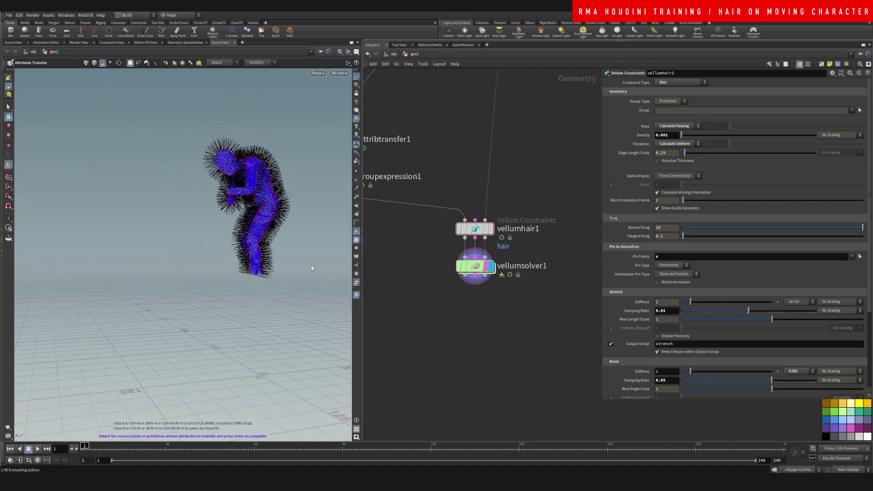
alt+middle_drag(243, 204, 266, 192)
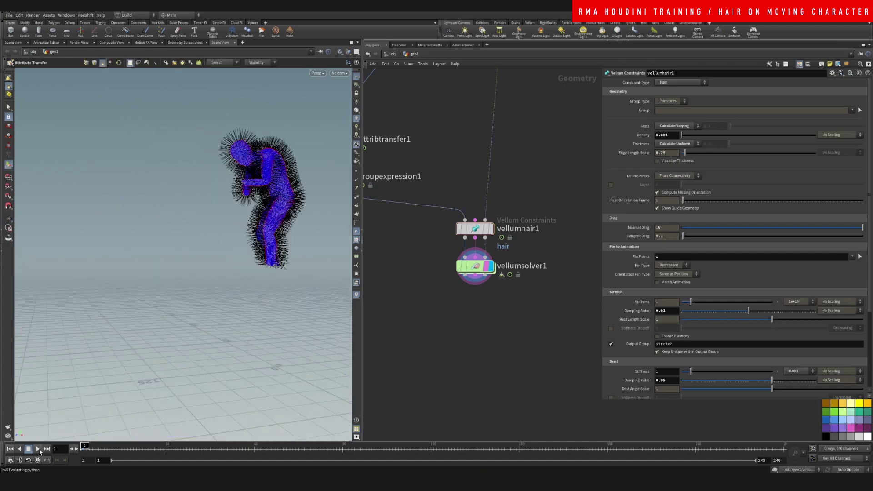
key(Up)
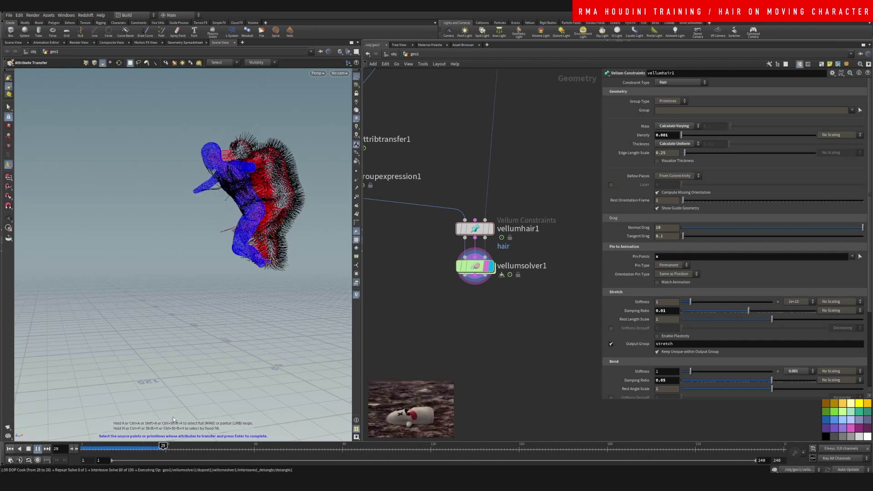
key(ctrl+s)
key(Escape)
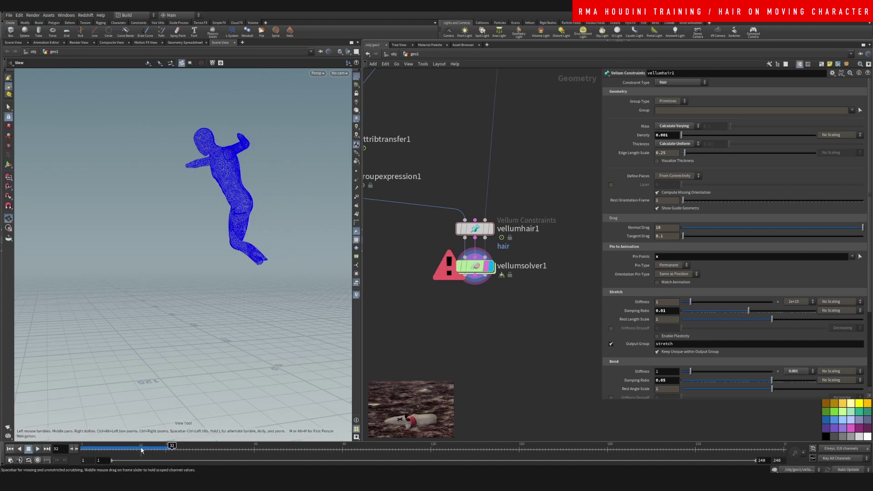
drag(142, 450, 83, 450)
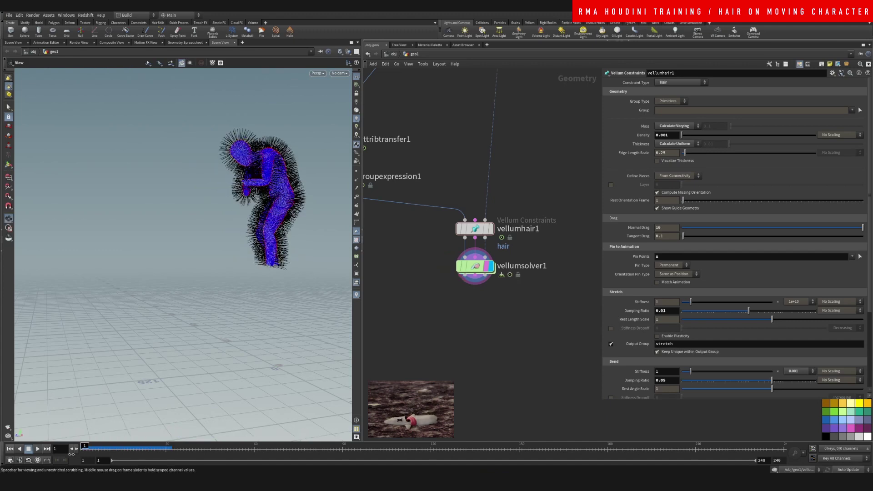
Set vellumhair1's Pin Type and Orientation Pin Type to Soft, enable Match Animation, and examine the simulated hair at frame 43.
click(677, 265)
click(667, 285)
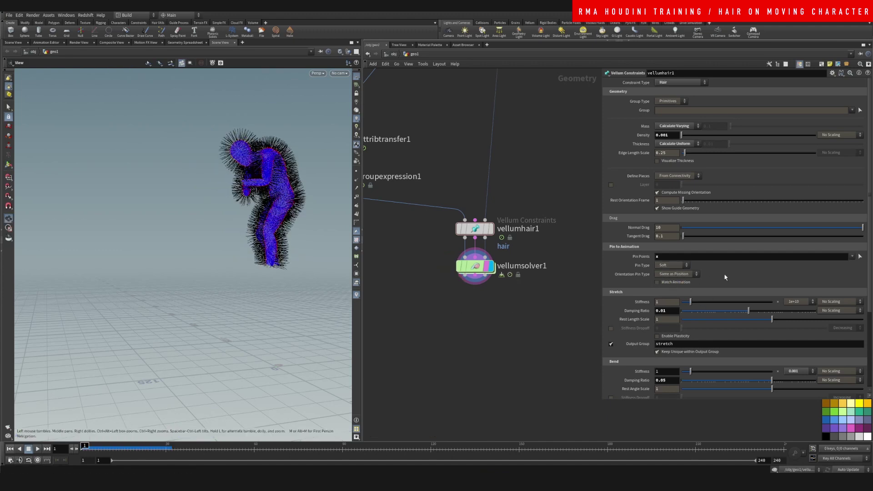
click(692, 277)
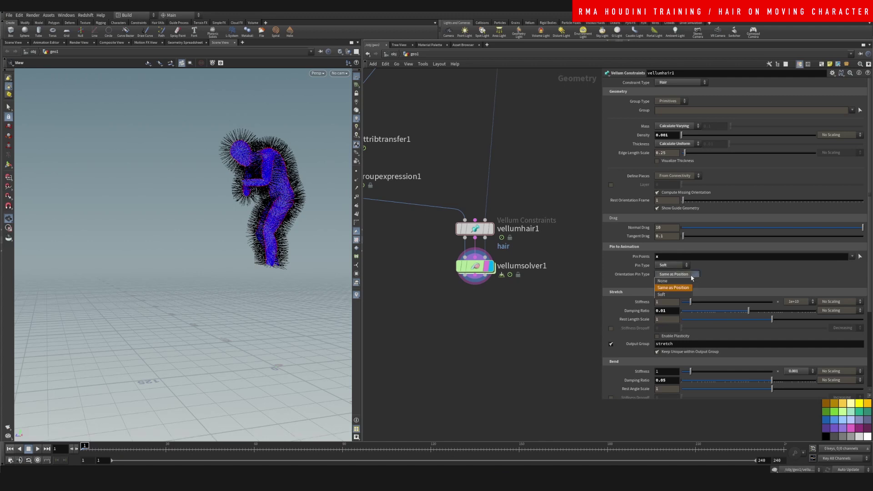
click(684, 295)
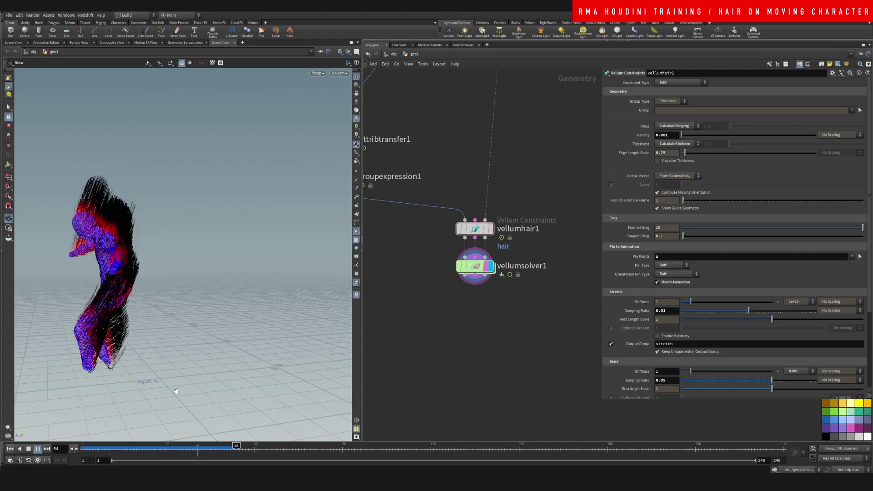
click(203, 449)
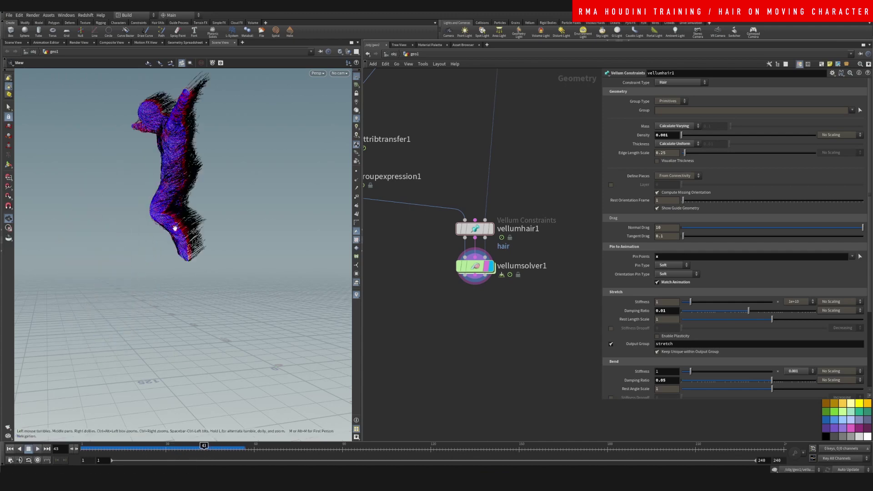
drag(175, 229, 209, 199)
Add a Merge node below the Vellum nodes and feed it from vellumsolver1's first output.
middle_drag(514, 329, 500, 317)
key(Tab)
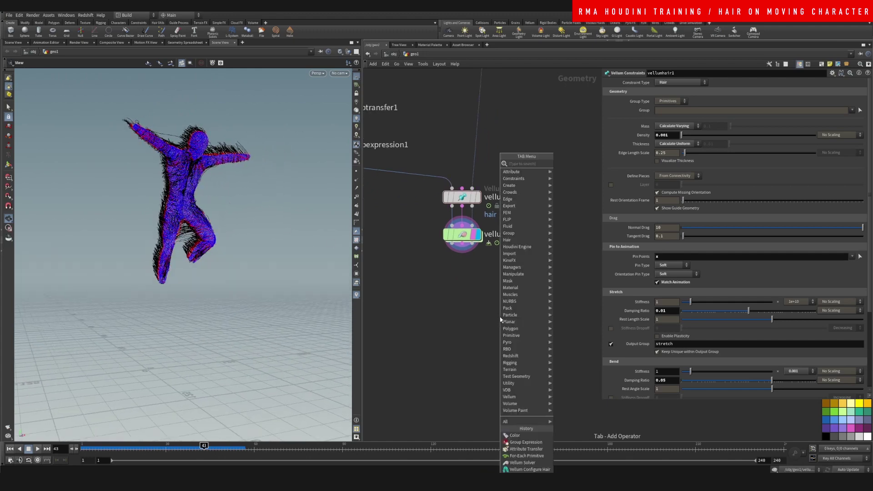
text(mer)
key(Return)
key(Tab)
text(mer)
key(Return)
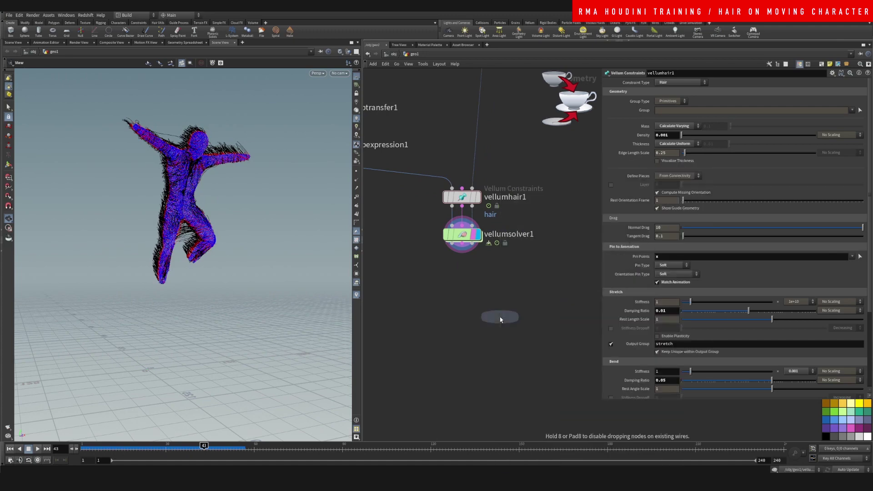
click(528, 335)
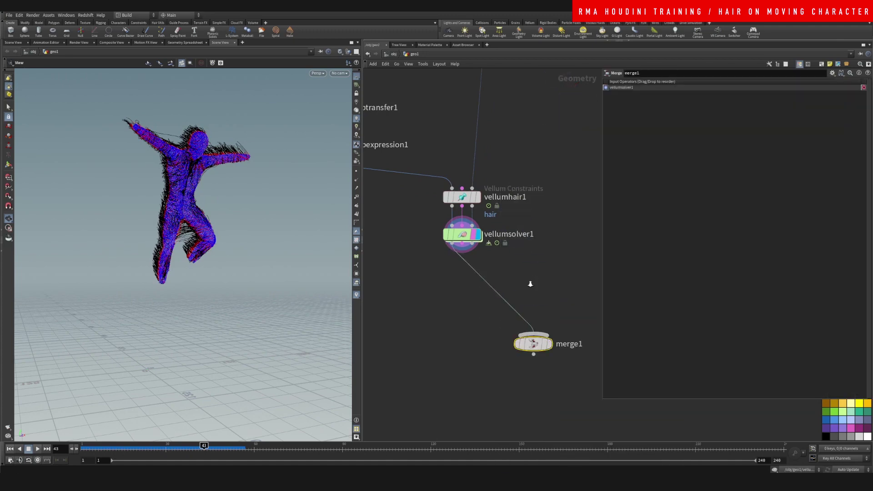
scroll(530, 284, down, 5)
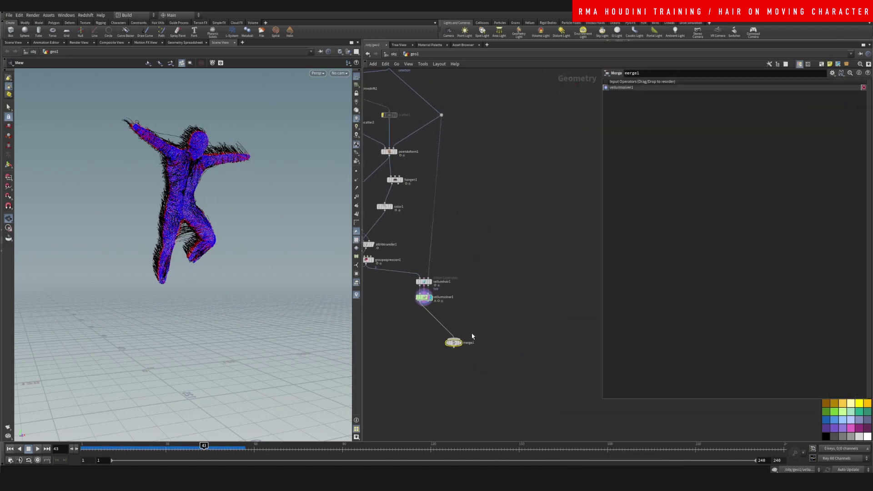
Display merge1 and wire the animated body geometry from the network dot into it.
click(509, 345)
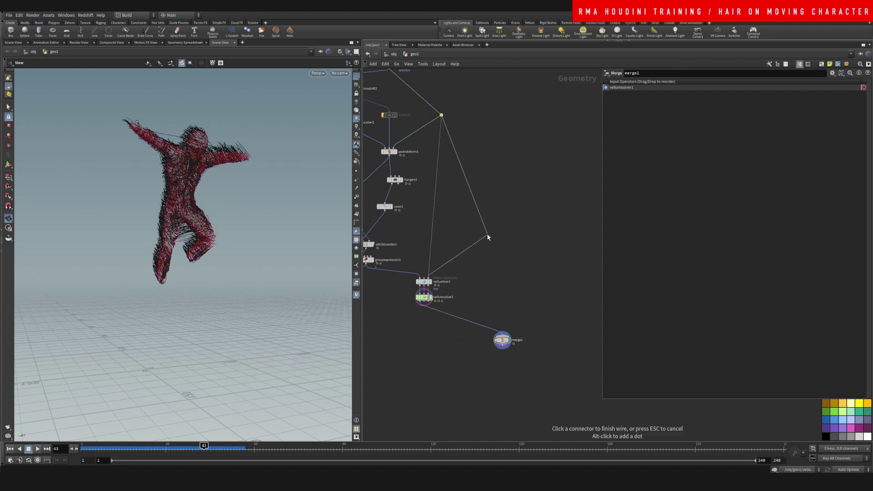
click(450, 125)
Insert a Color node with the default white between vellumsolver1 and merge1.
scroll(511, 220, up, 5)
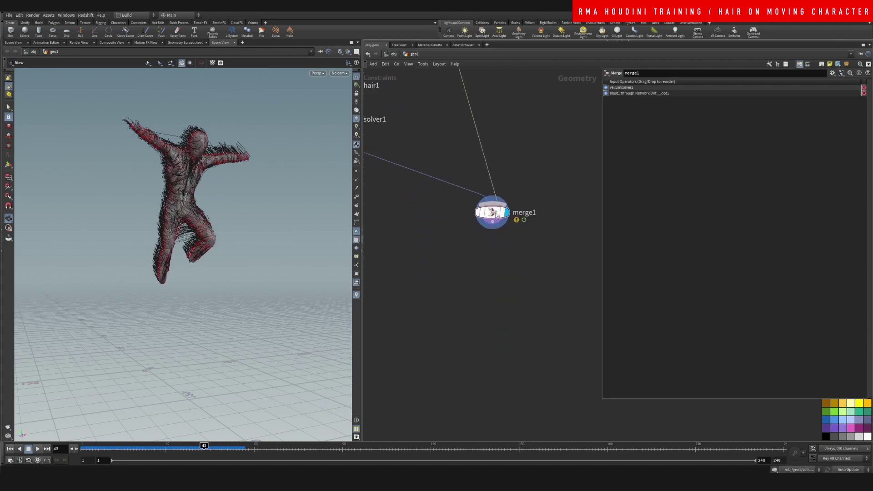
key(Tab)
text(color)
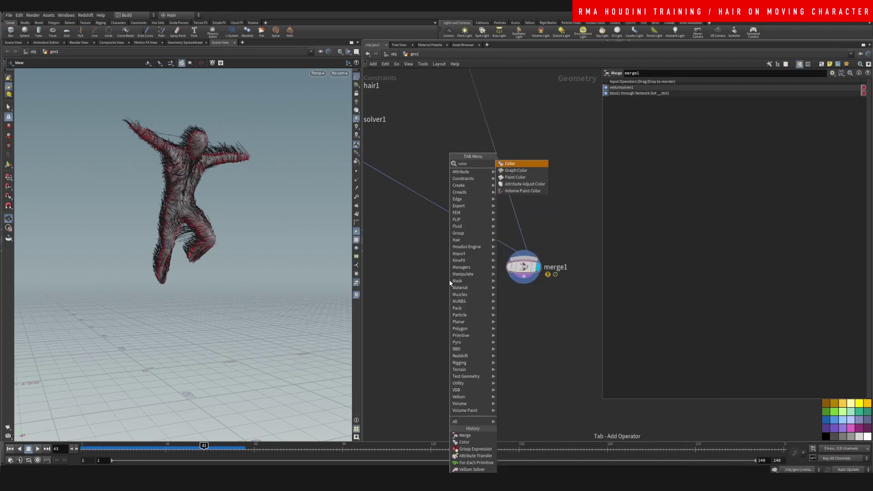
key(Return)
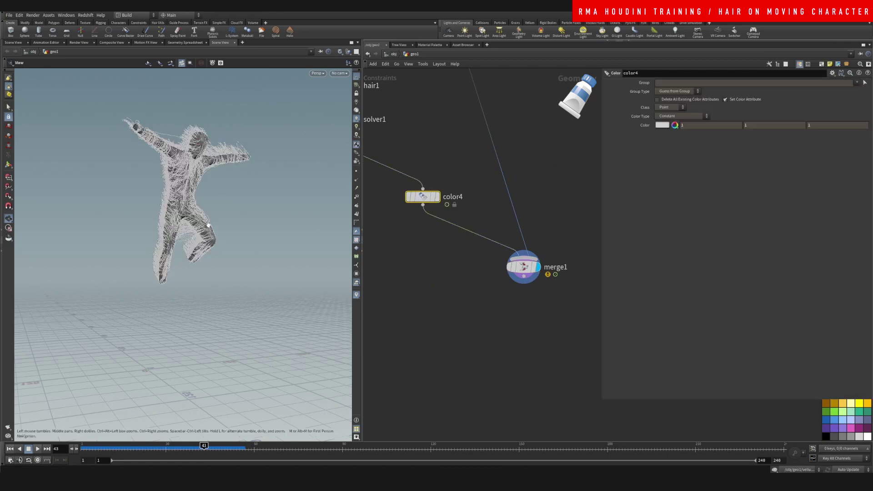
Duplicate color4 onto the wire between the network dot and merge1, and set the copy's color to cyan (0, 1, 1).
alt+drag(159, 210, 306, 189)
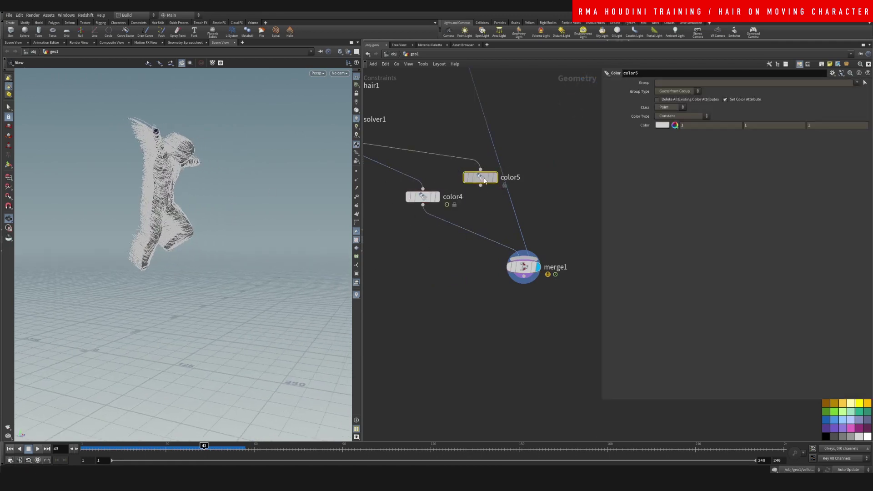
click(663, 126)
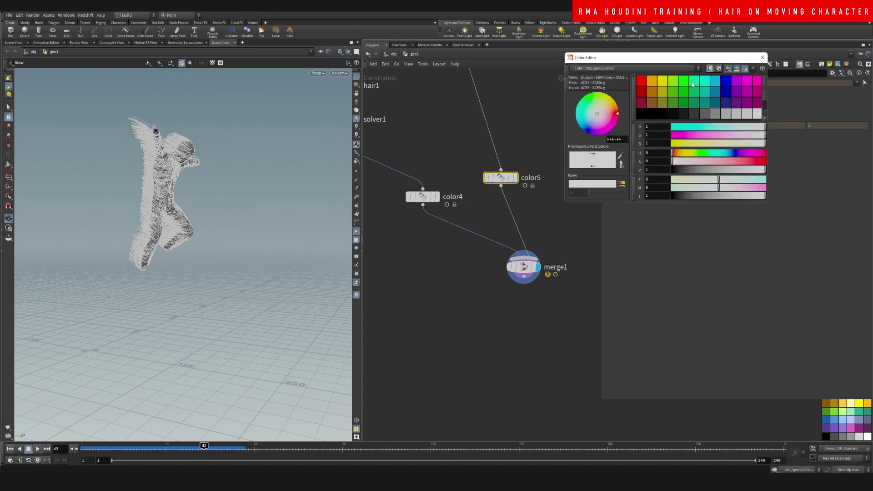
click(704, 81)
click(761, 58)
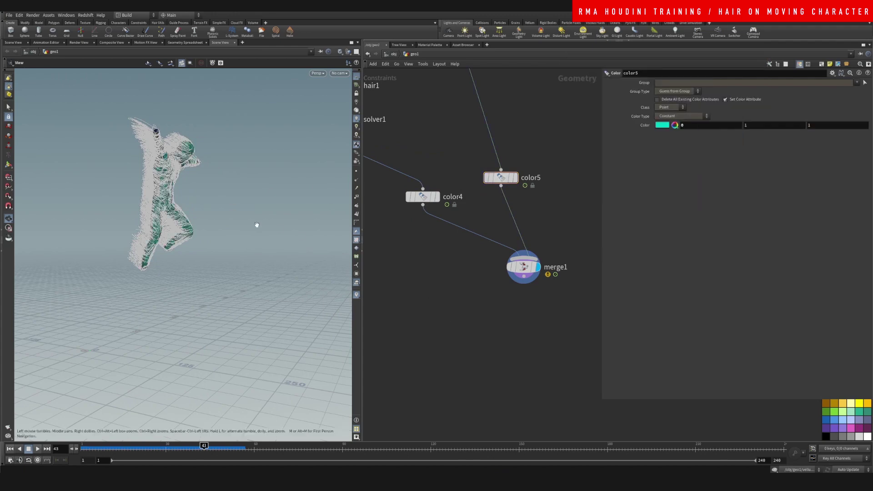
Examine the white hair against the cyan body geometry around frame 42, and play the simulation from near the start.
drag(257, 224, 188, 285)
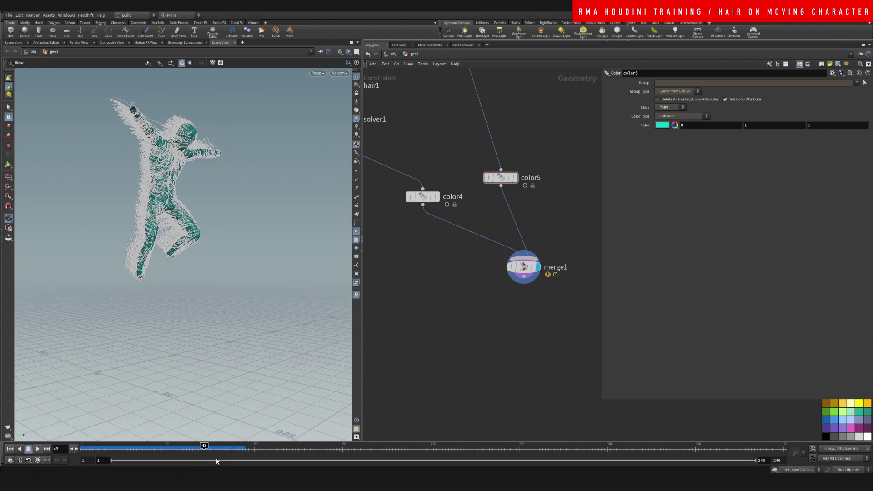
mouse_move(204, 446)
mouse_down()
mouse_move(143, 445)
mouse_move(232, 445)
mouse_move(180, 445)
mouse_move(201, 443)
mouse_up()
drag(178, 185, 173, 209)
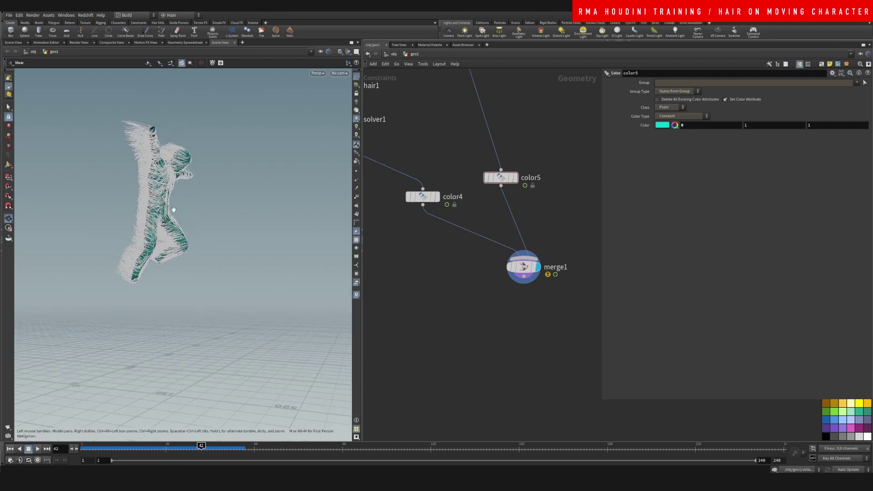
click(98, 446)
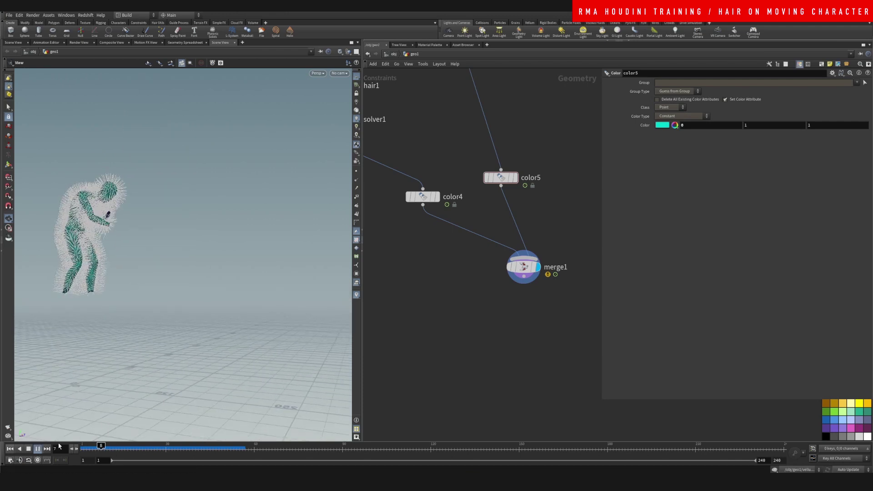